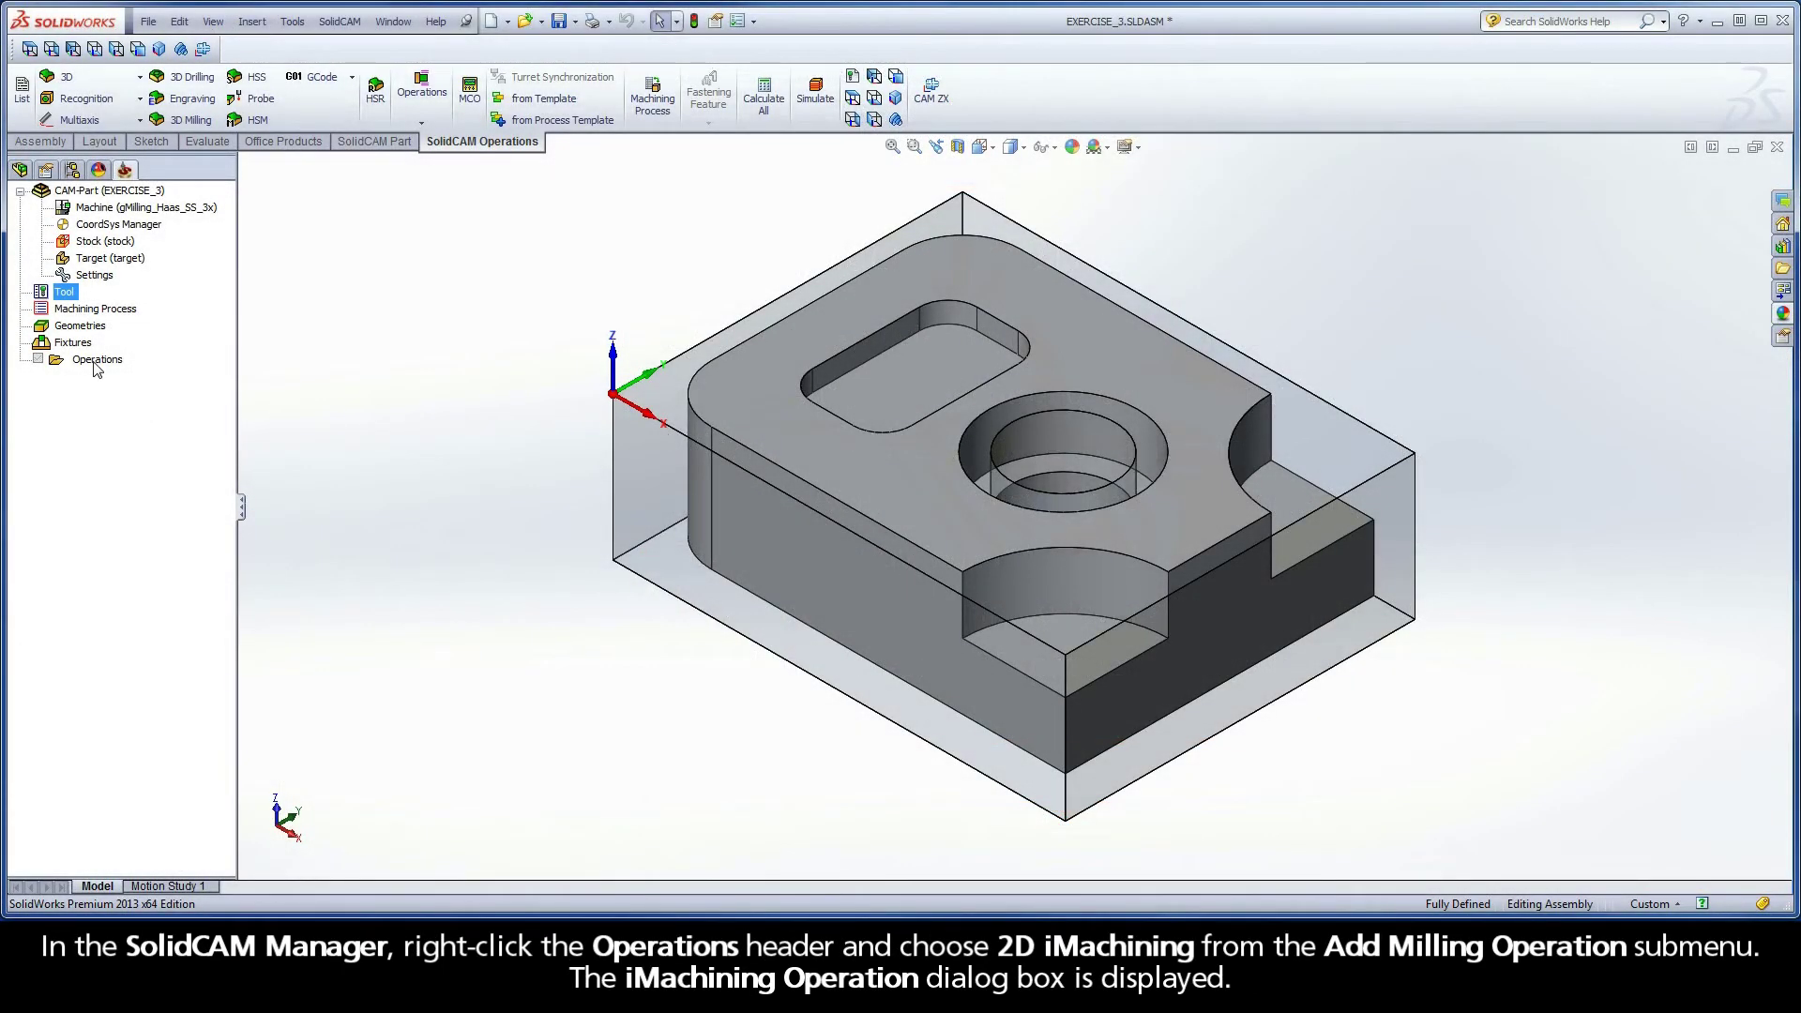
- Add a 2D iMachining milling operation under Operations in the SolidCAM Manager
right_click(96, 361)
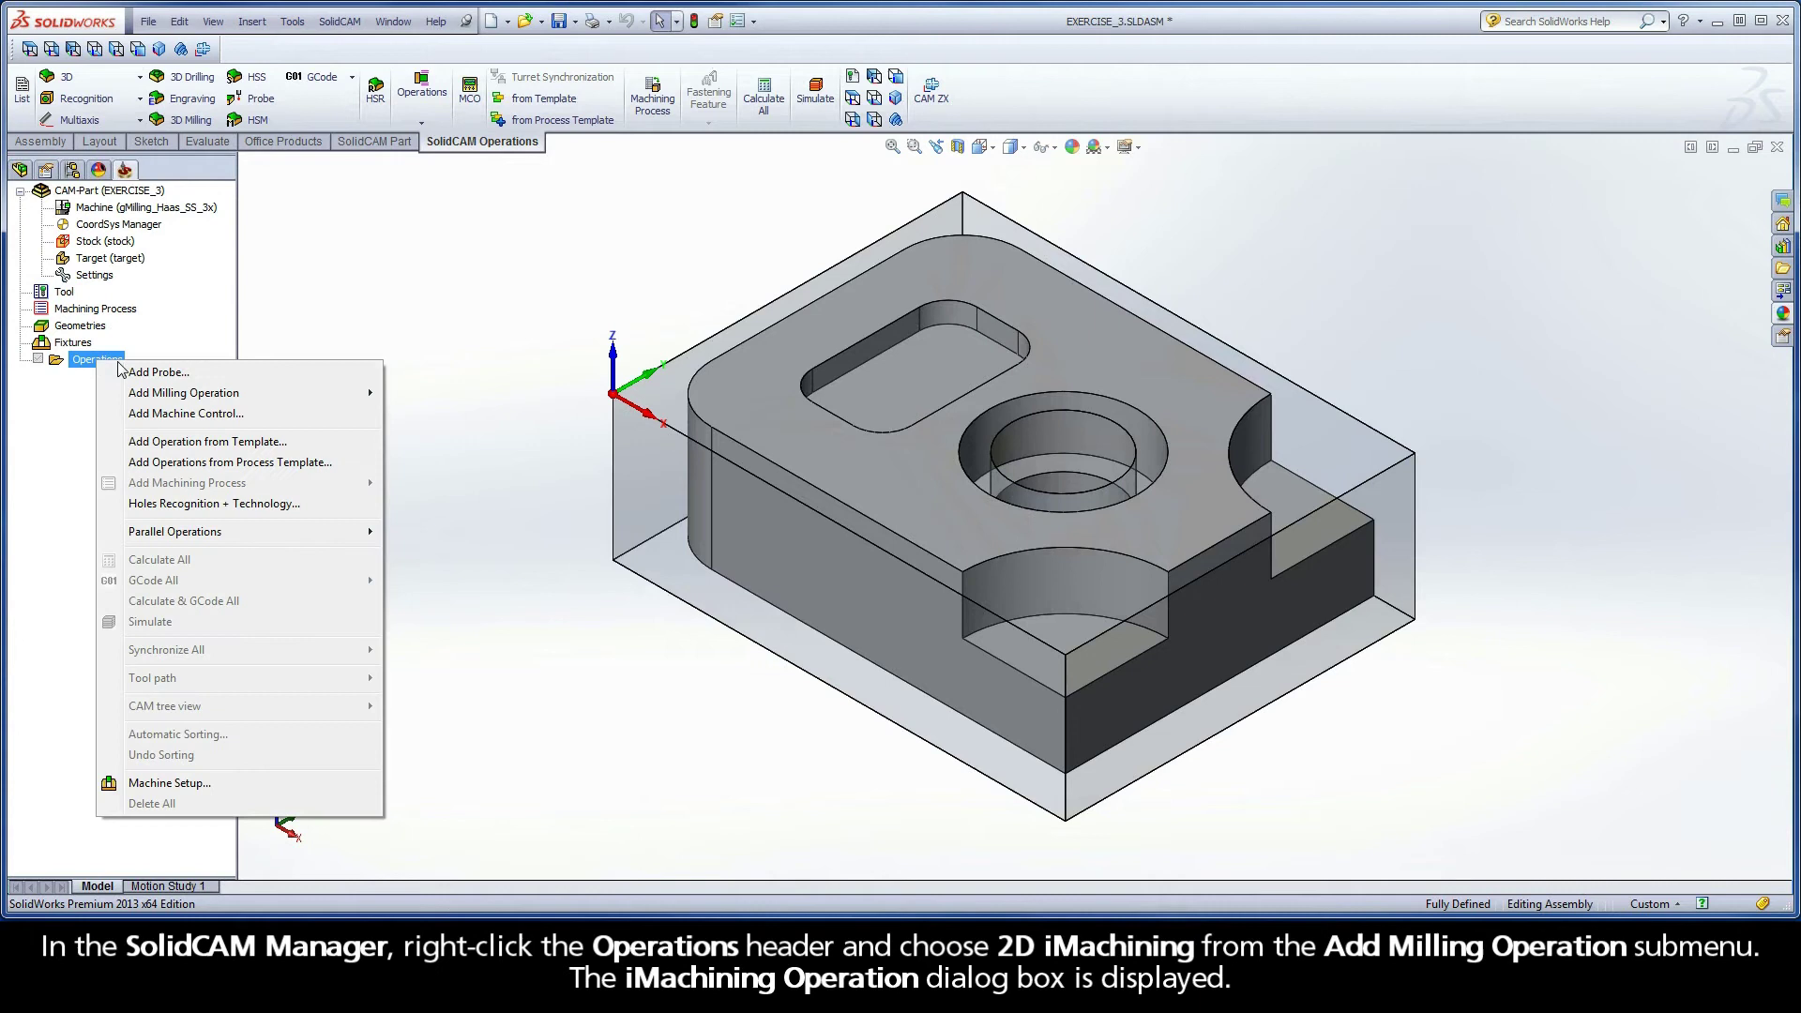
mouse_move(202, 394)
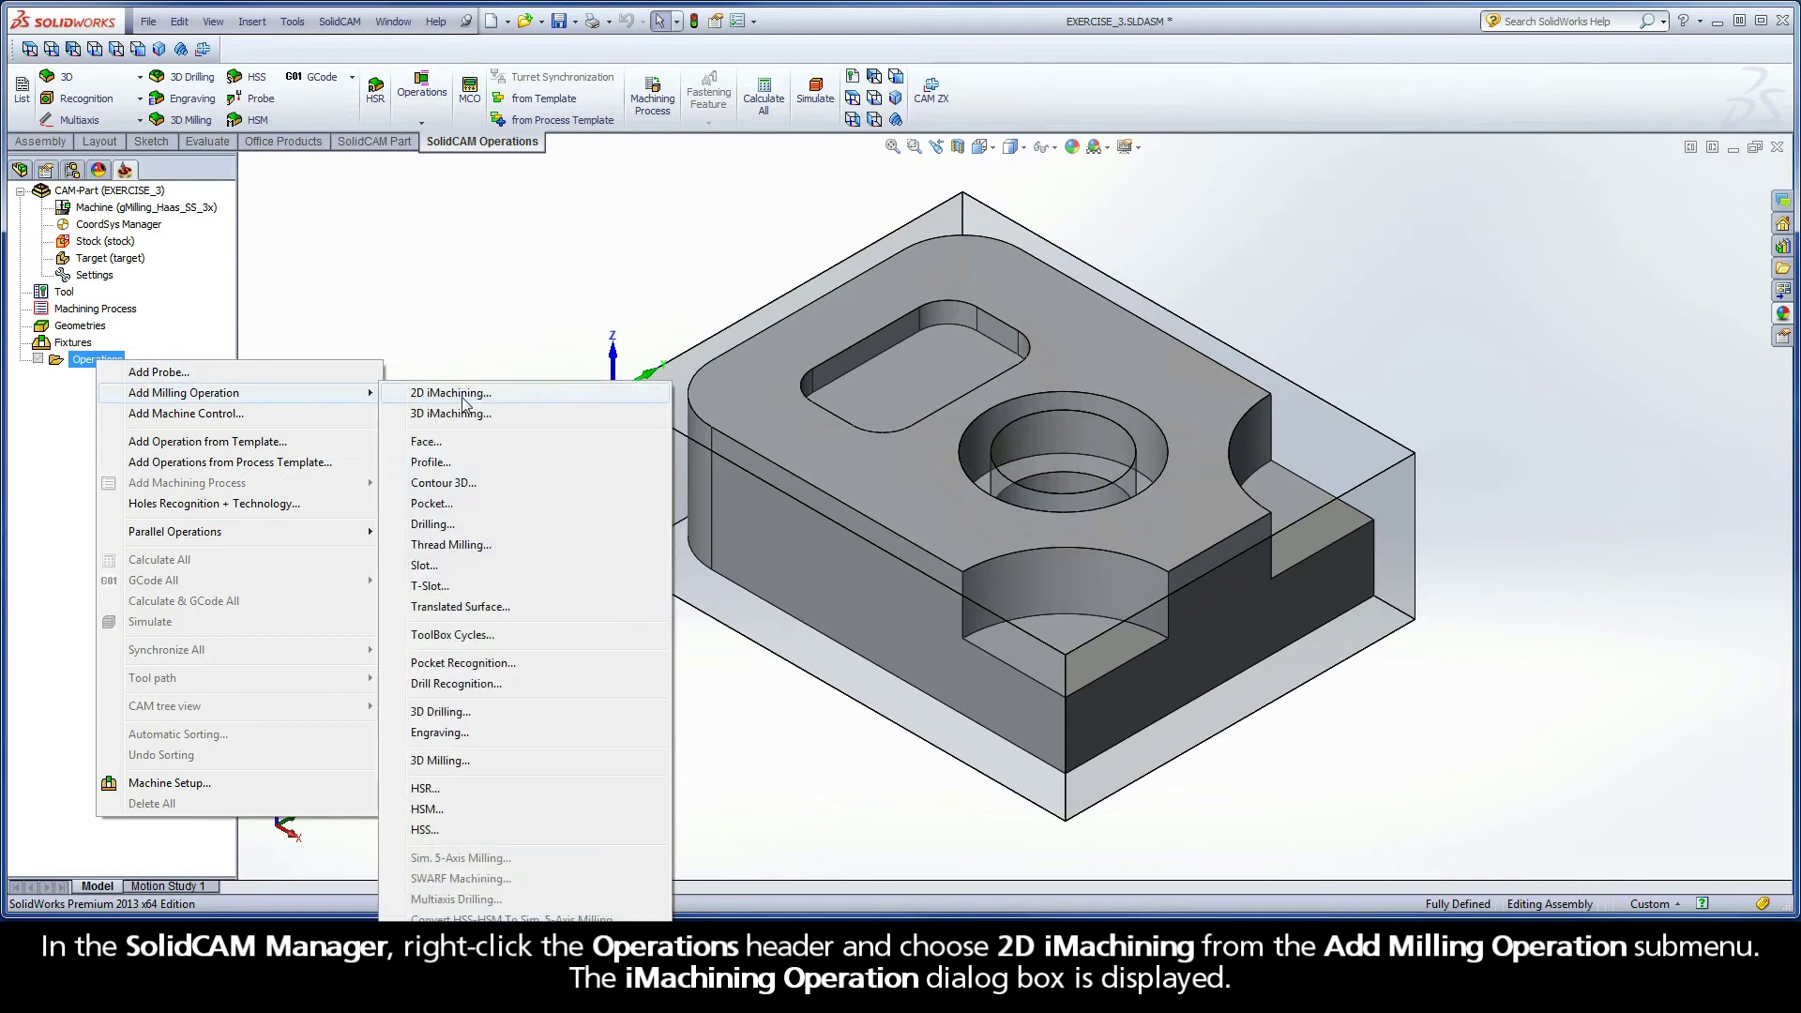
left_click(492, 395)
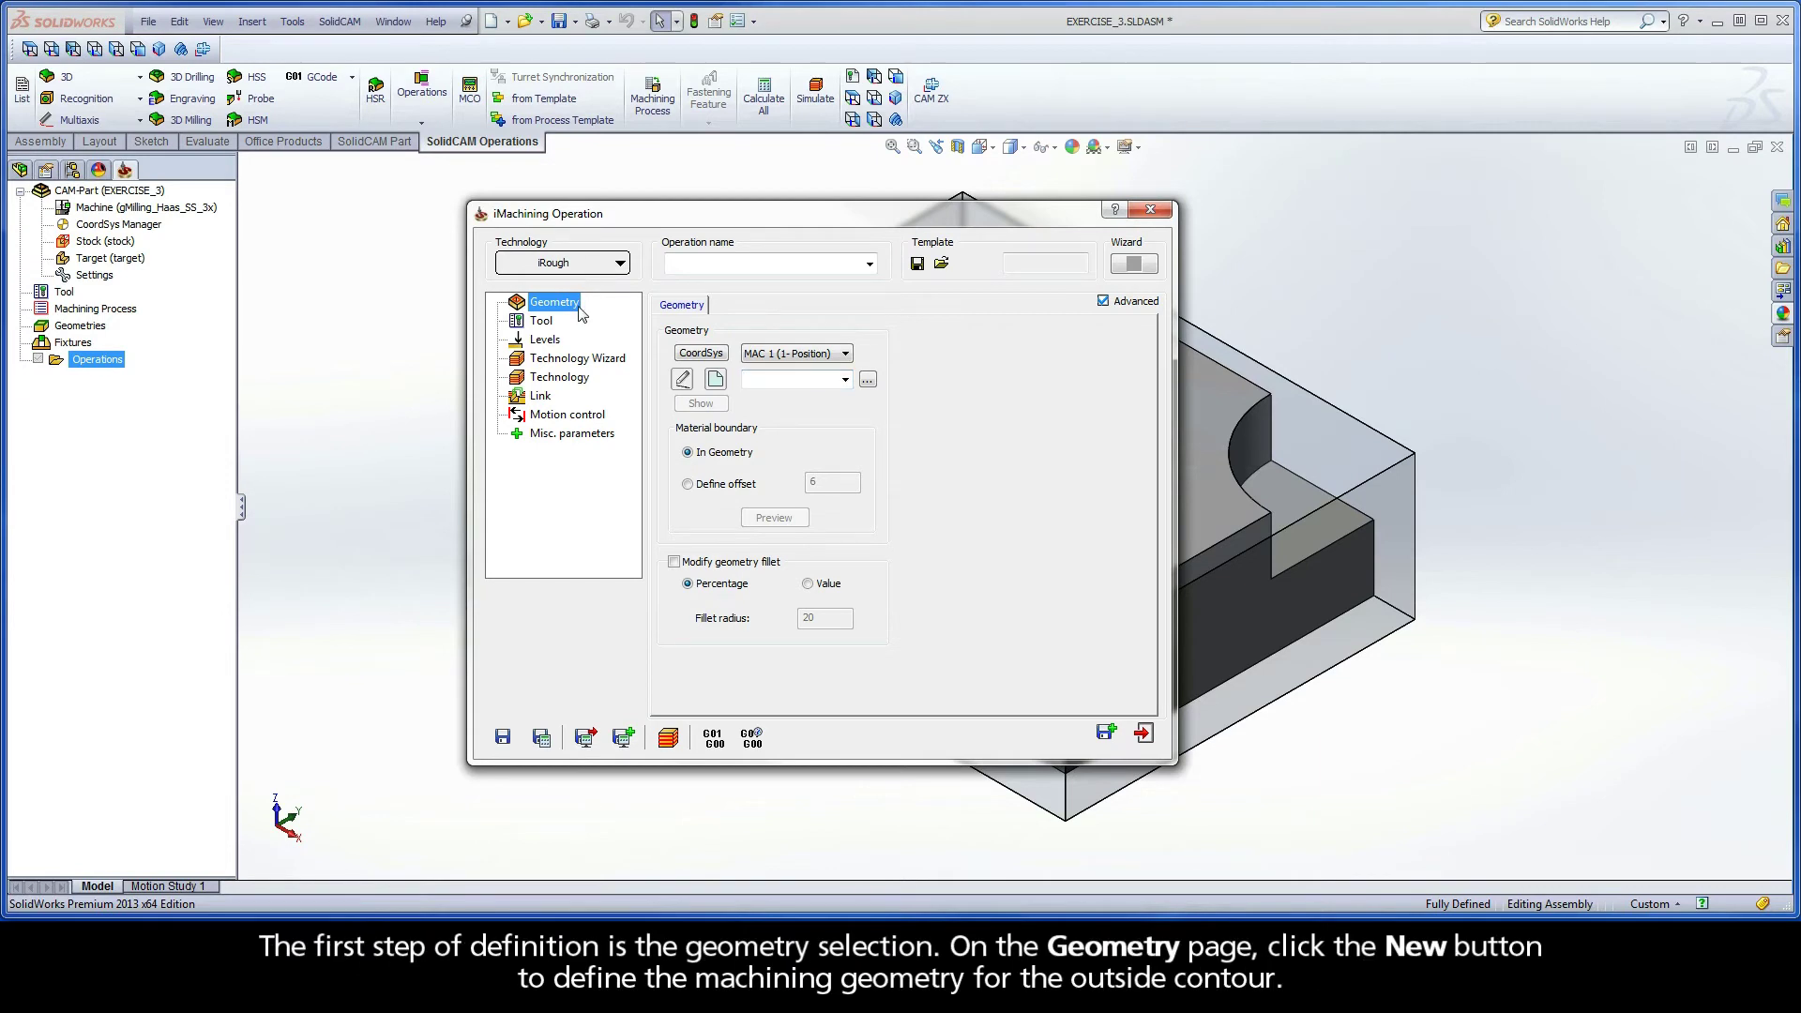
- Create a new machining geometry named 'contour' with upper level 0 and depth 35
left_click(717, 380)
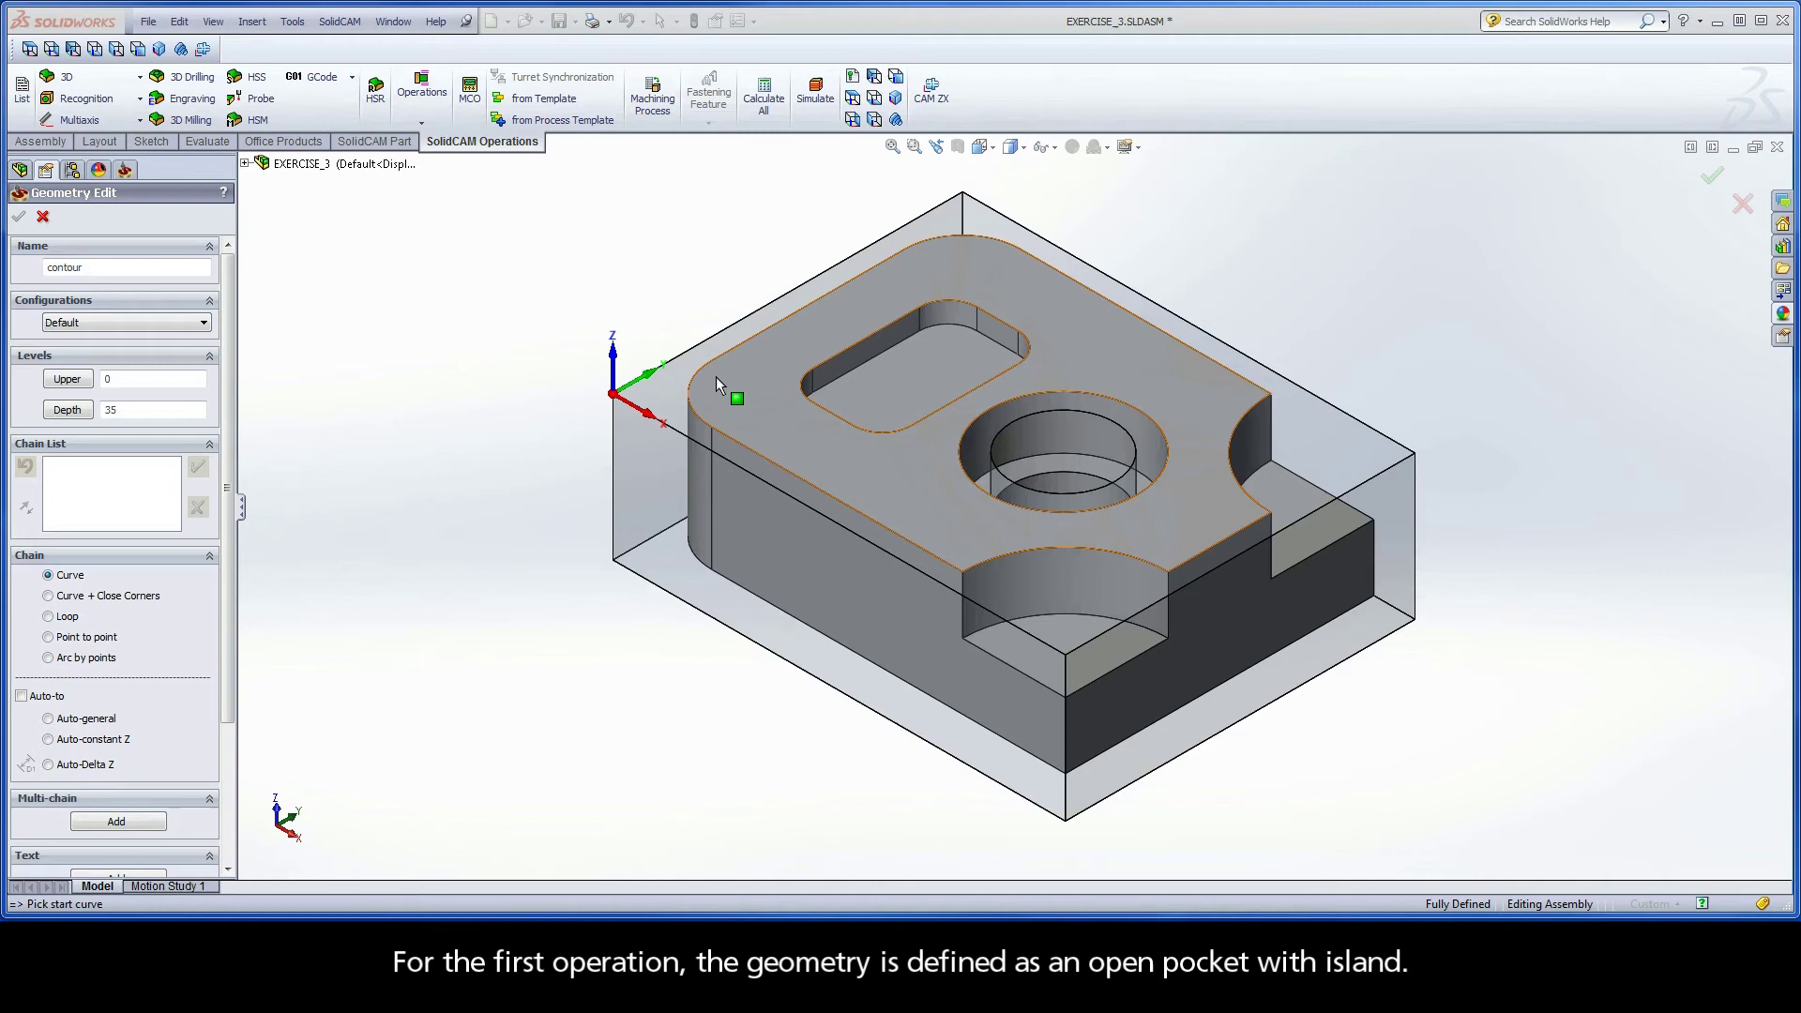
- Chain the stock's bottom outline at auto-constant Z as 1-Chain
left_click(994, 787)
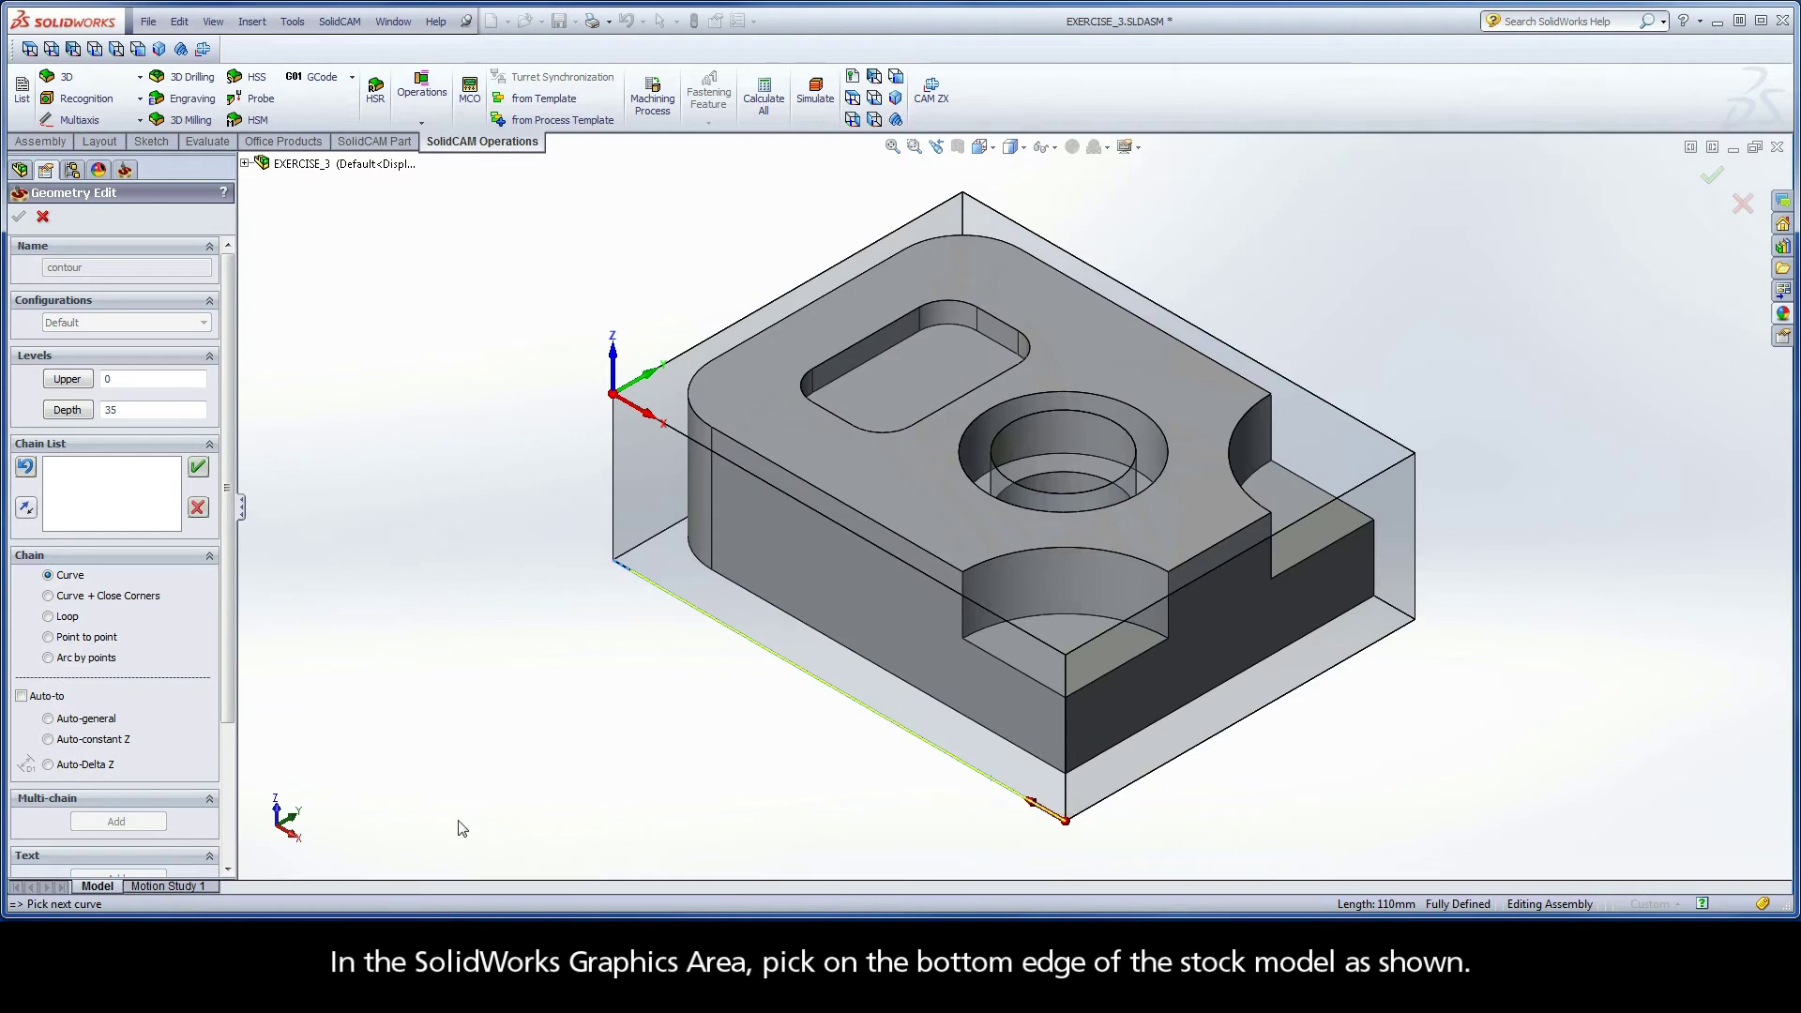
left_click(62, 743)
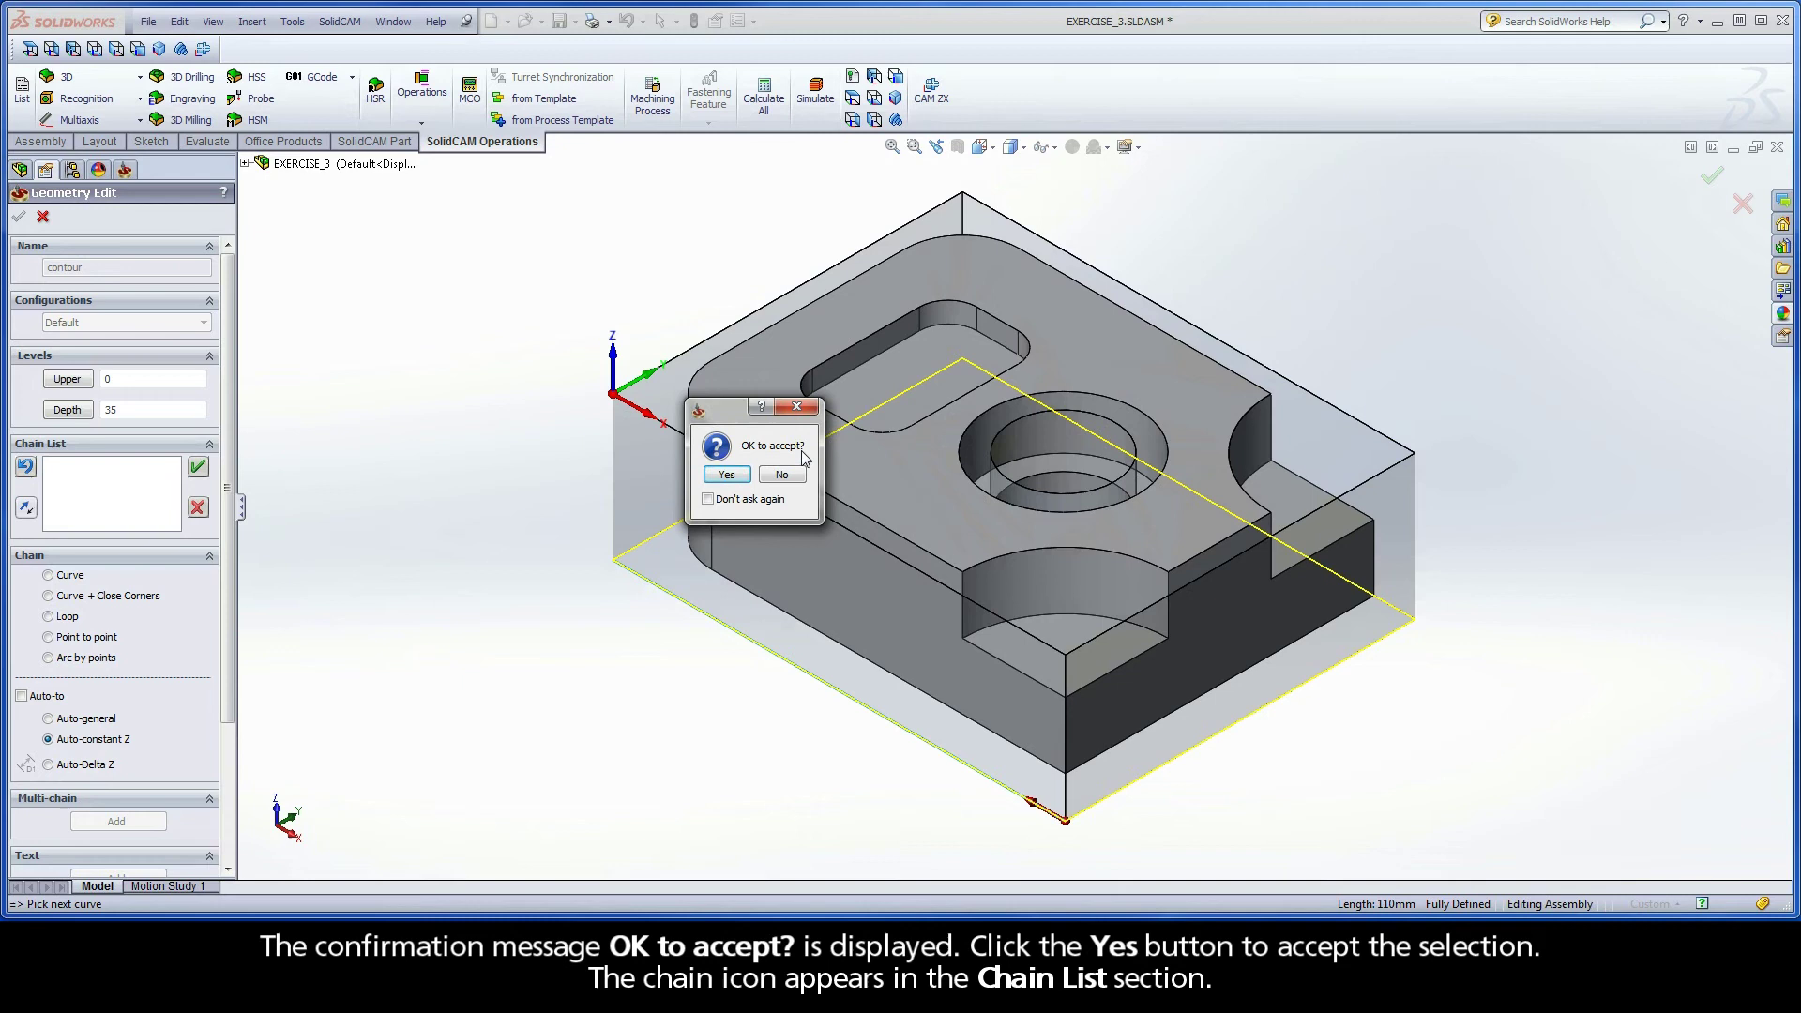
left_click(726, 475)
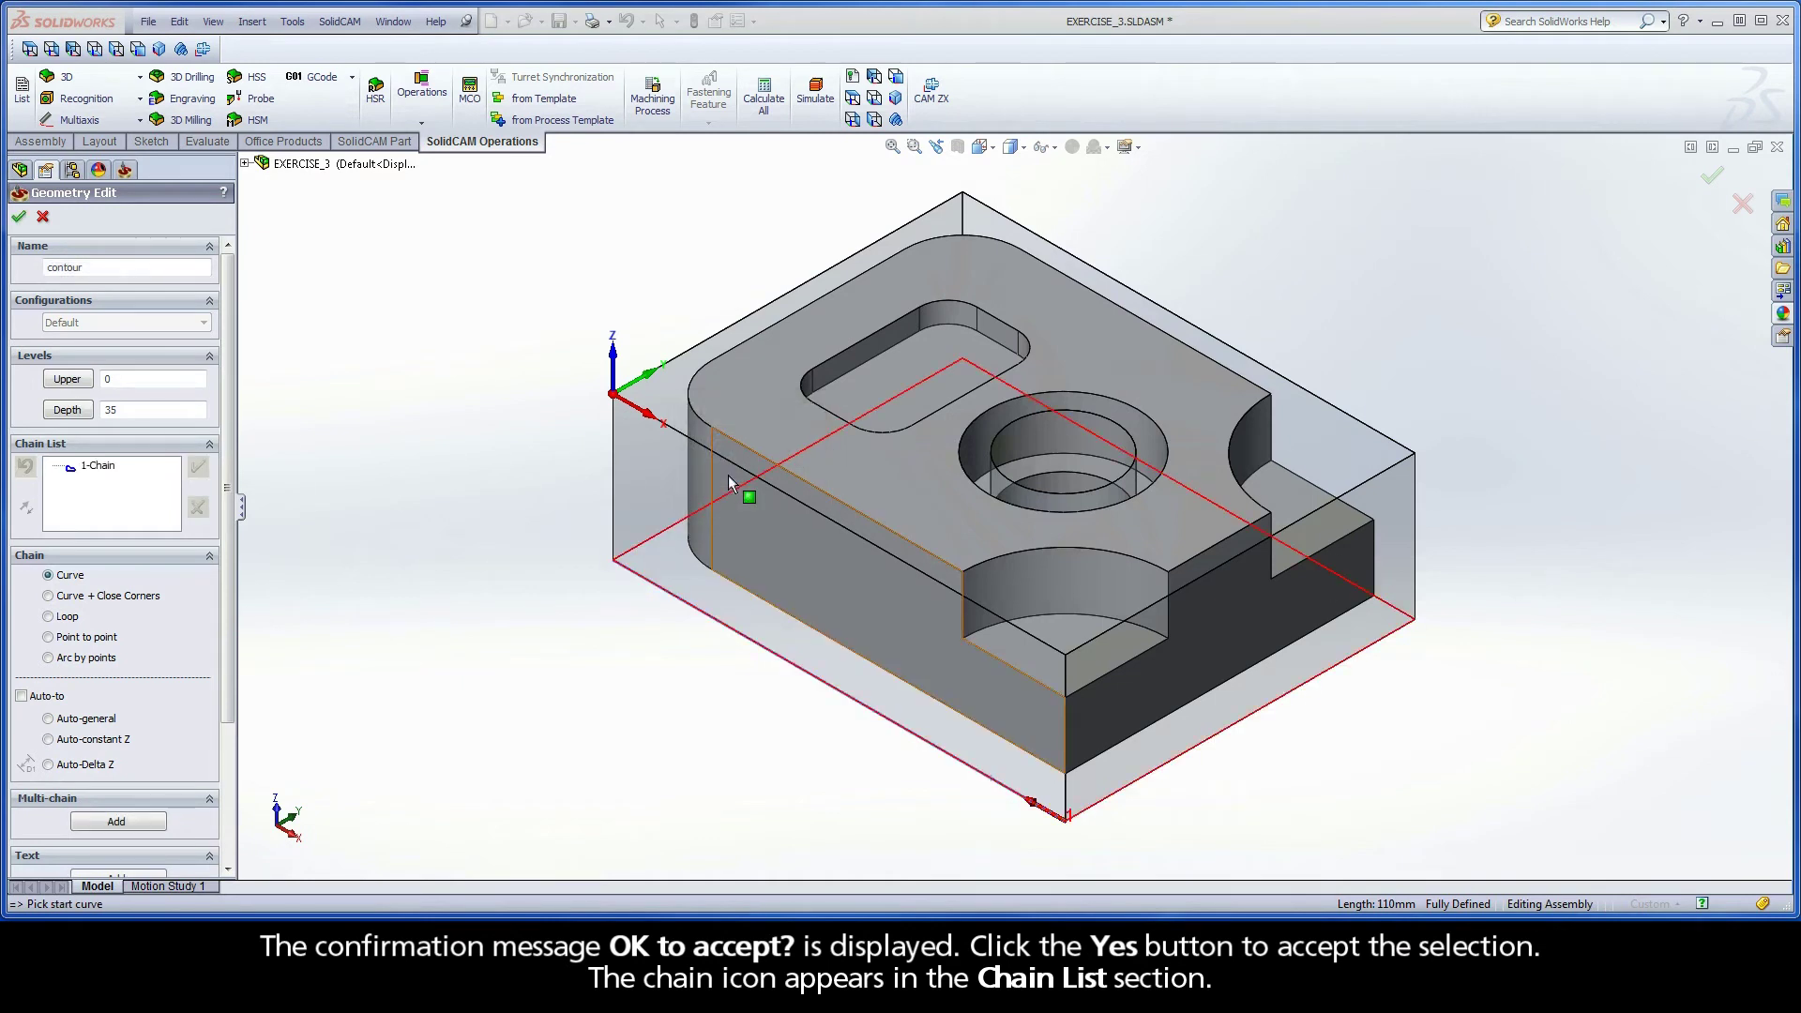
left_click(116, 469)
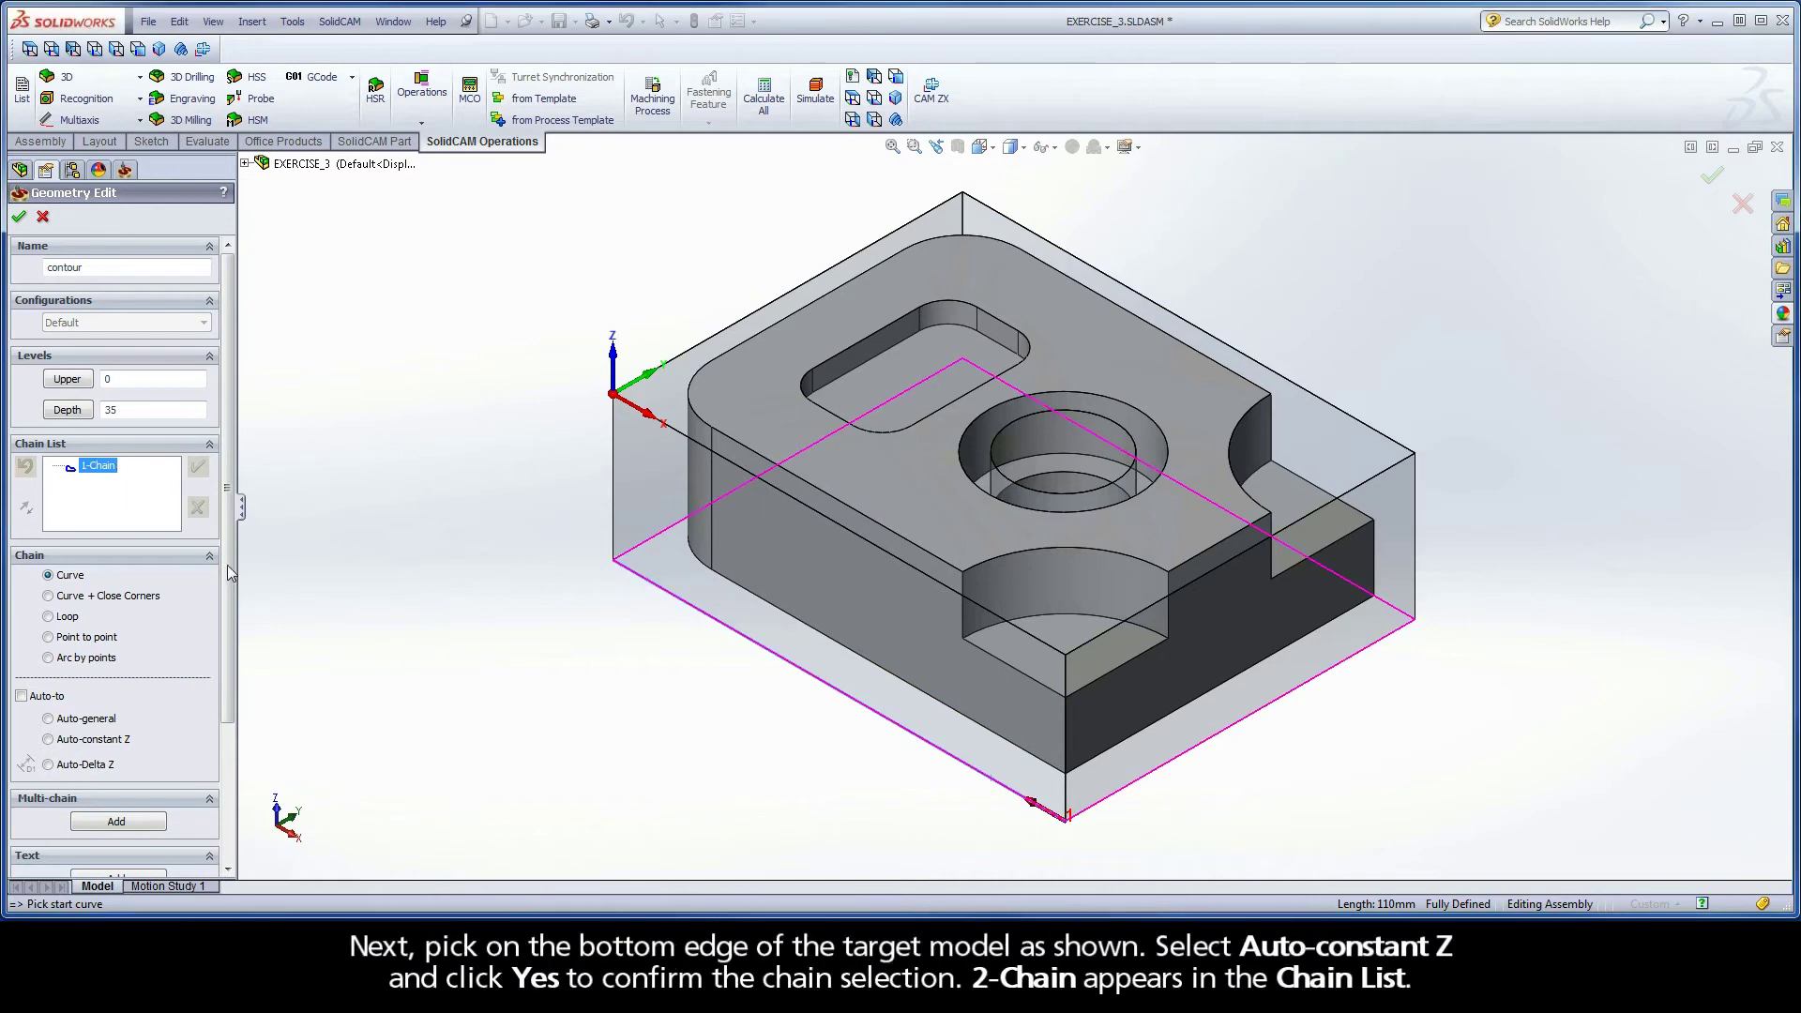
- Chain the part's bottom outline at auto-constant Z as 2-Chain
left_click(1004, 743)
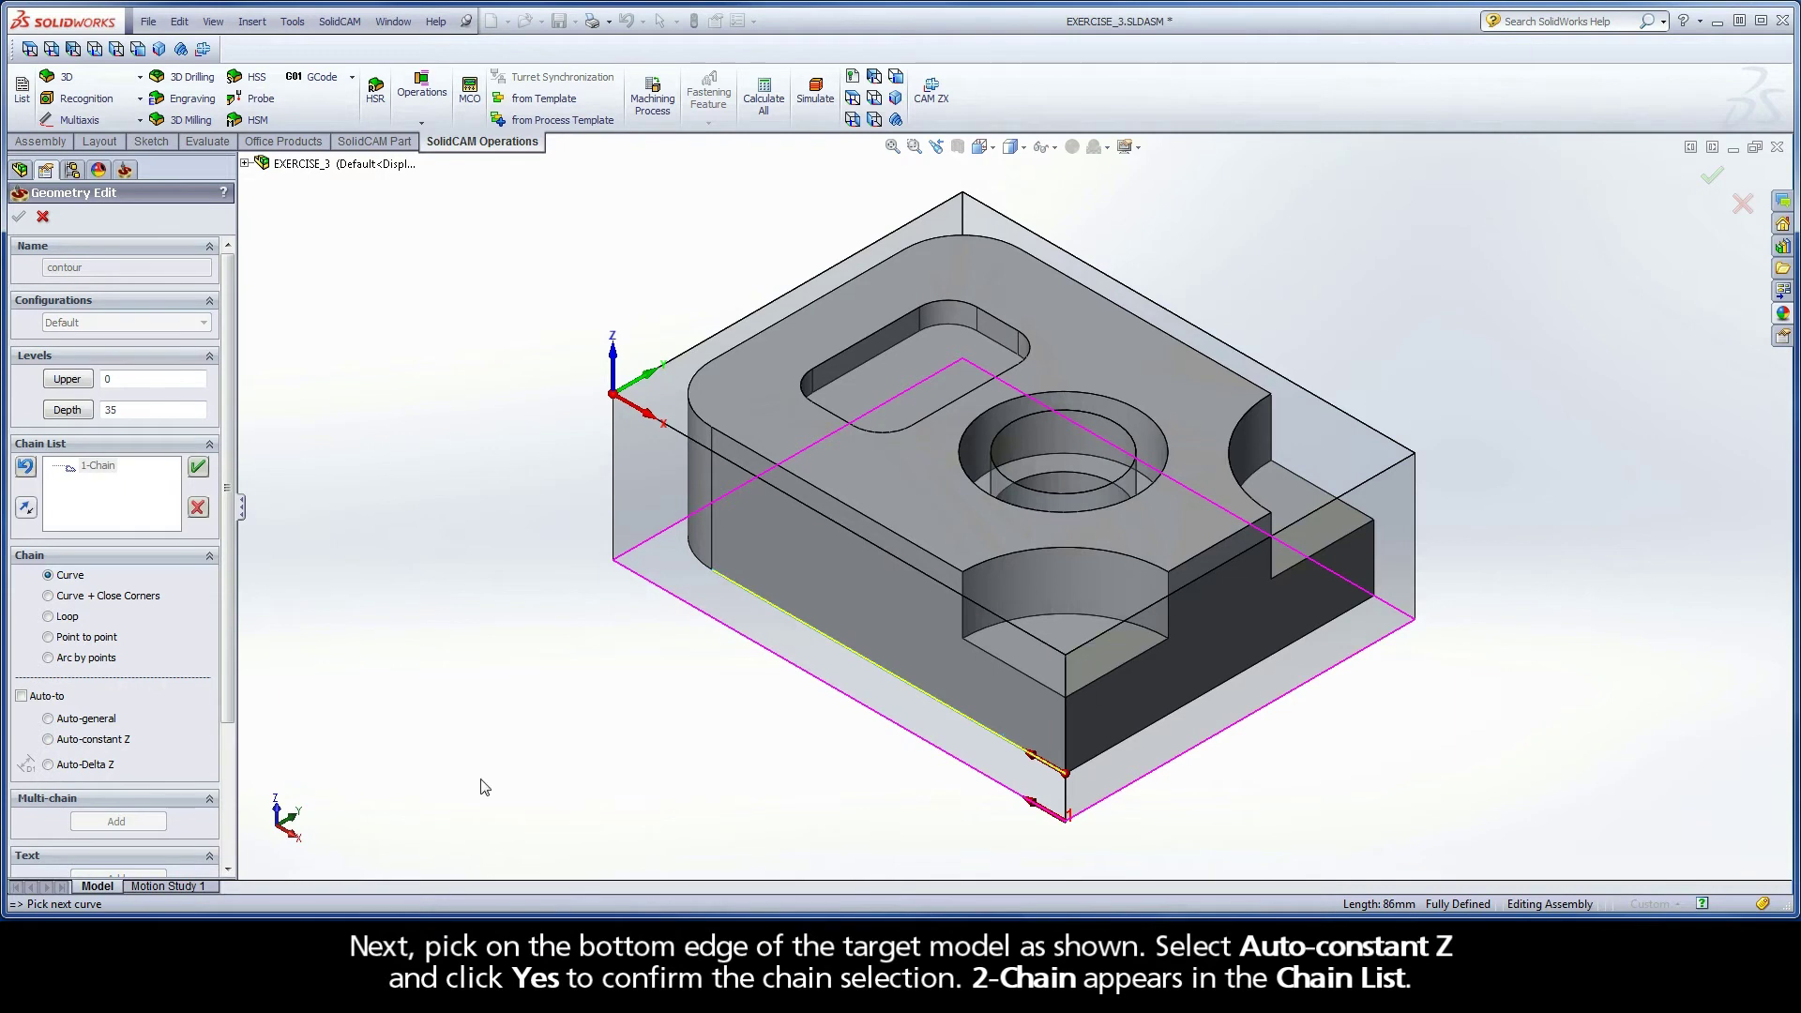
left_click(90, 740)
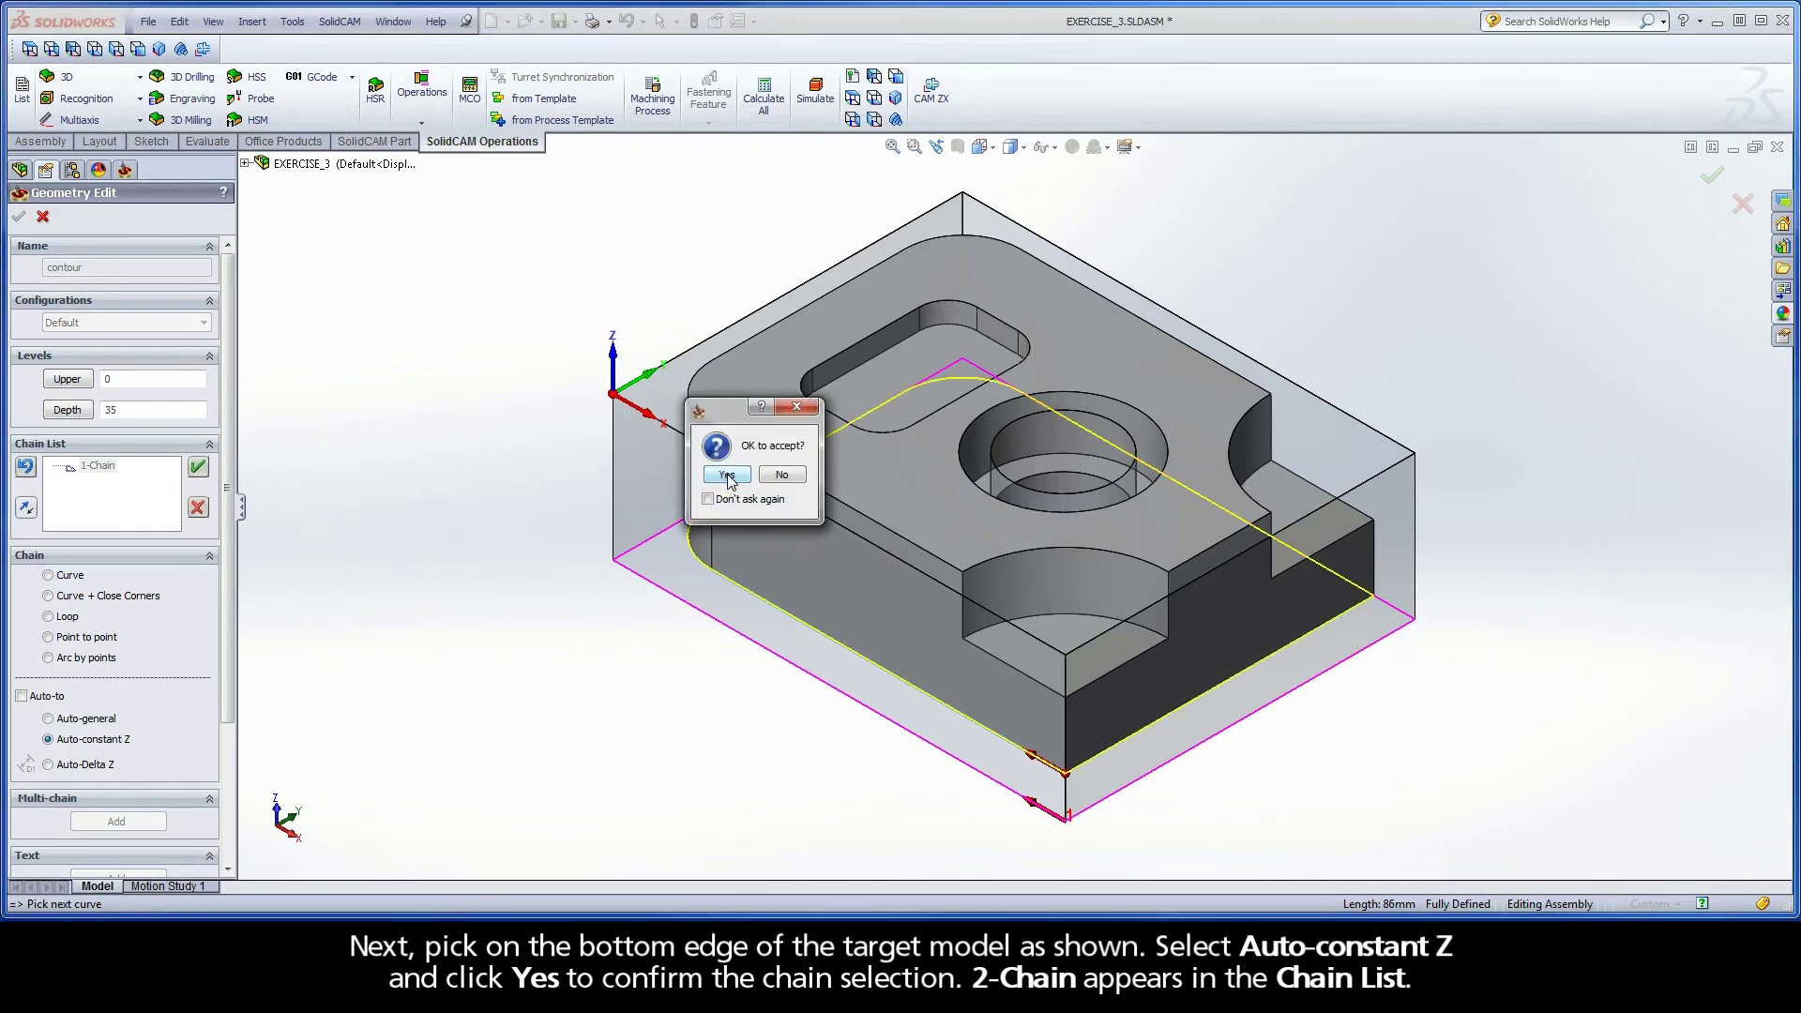
left_click(728, 474)
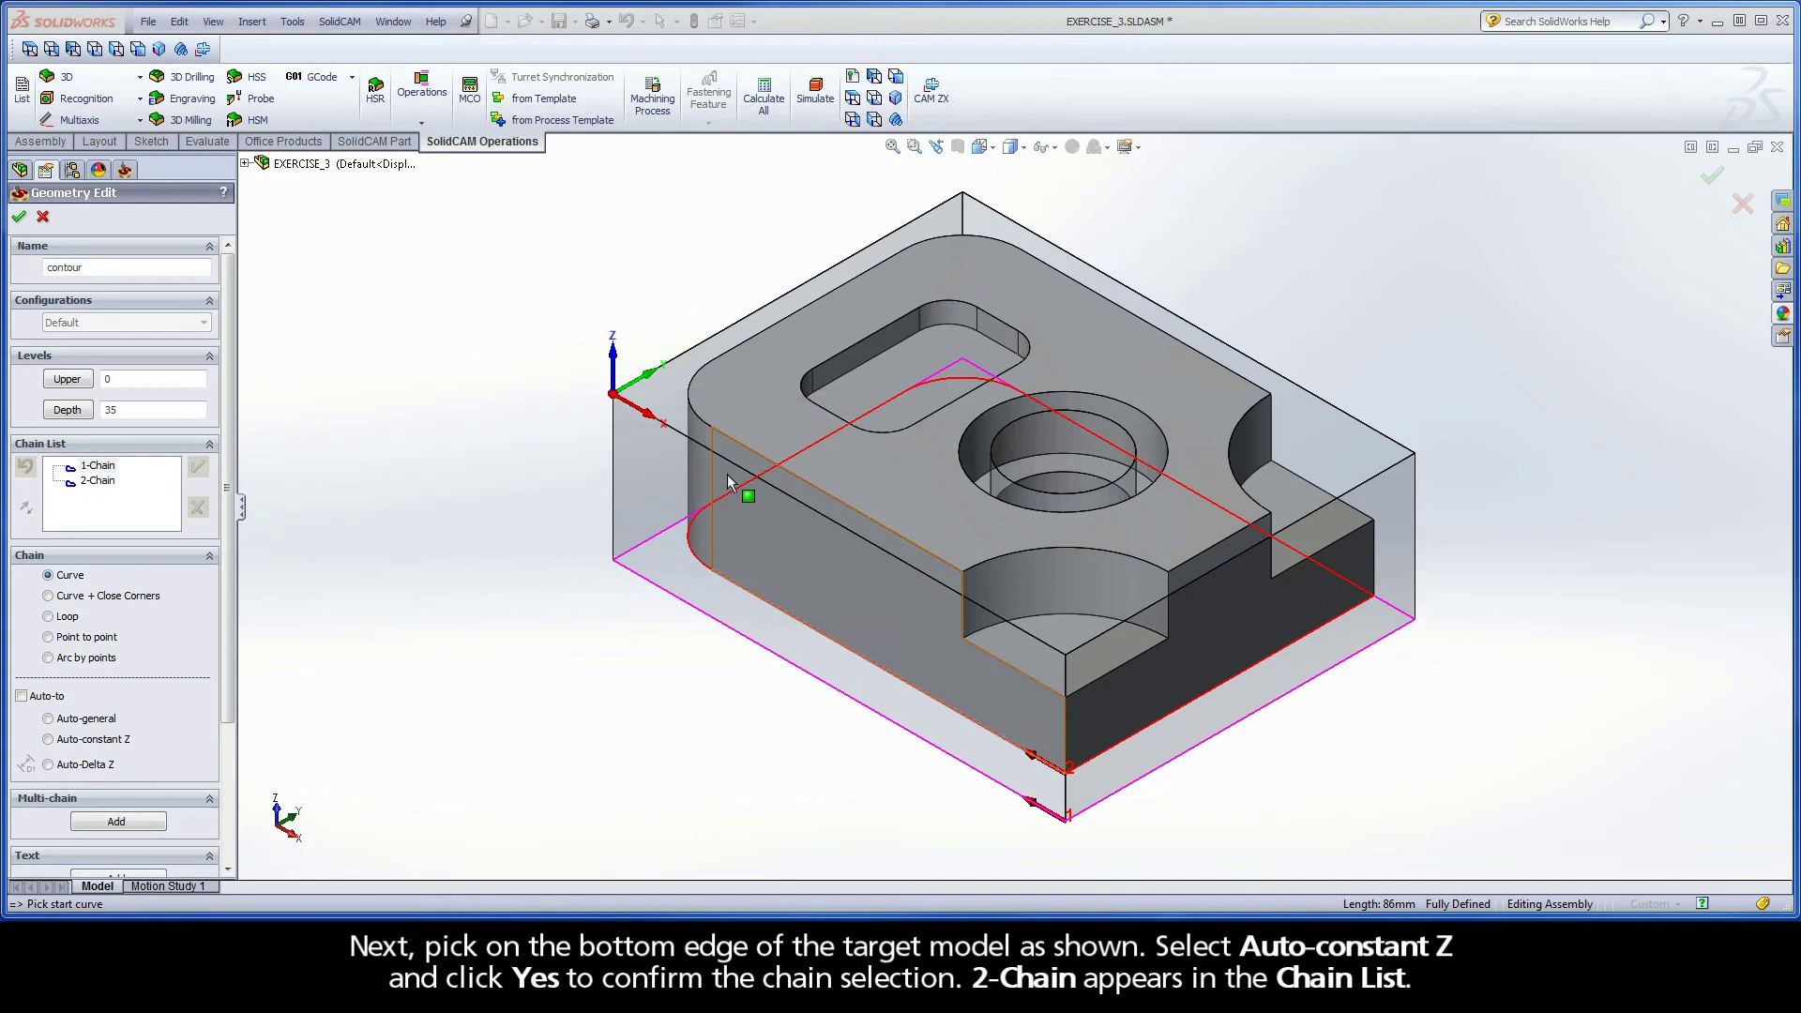
left_click(99, 483)
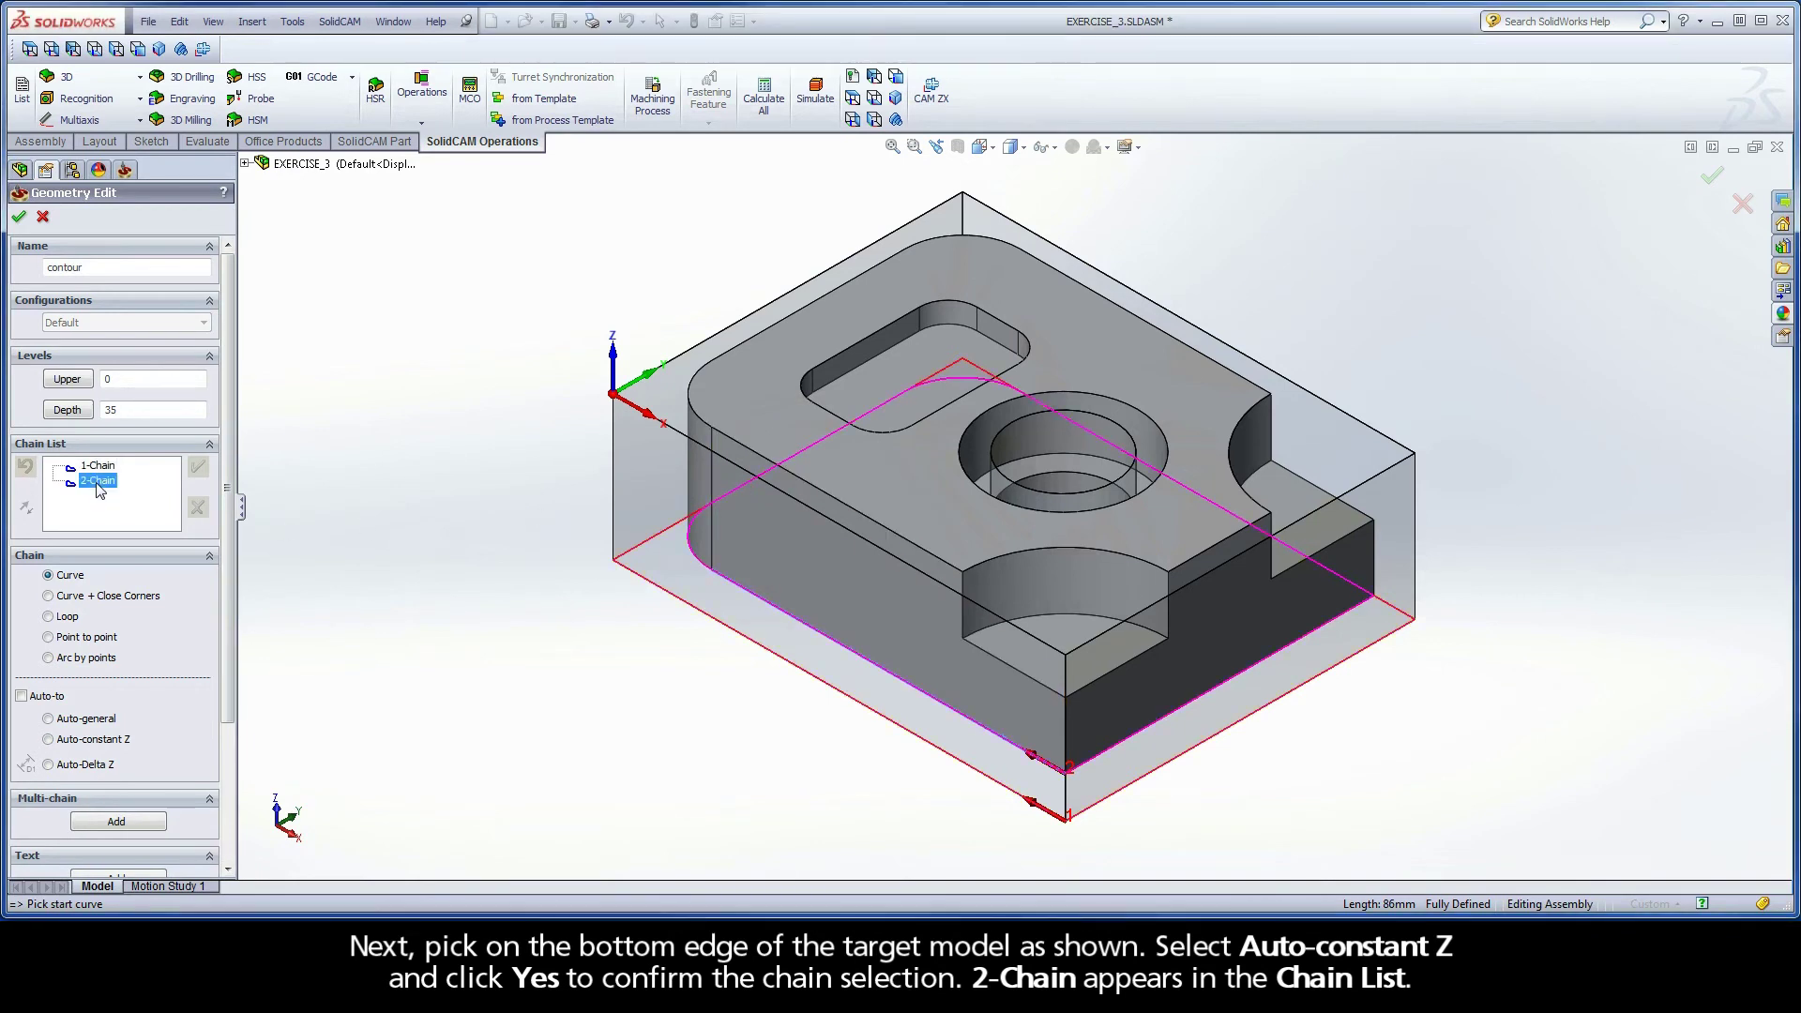
- Mark 1-Chain as an open chain and confirm the contour geometry
right_click(98, 463)
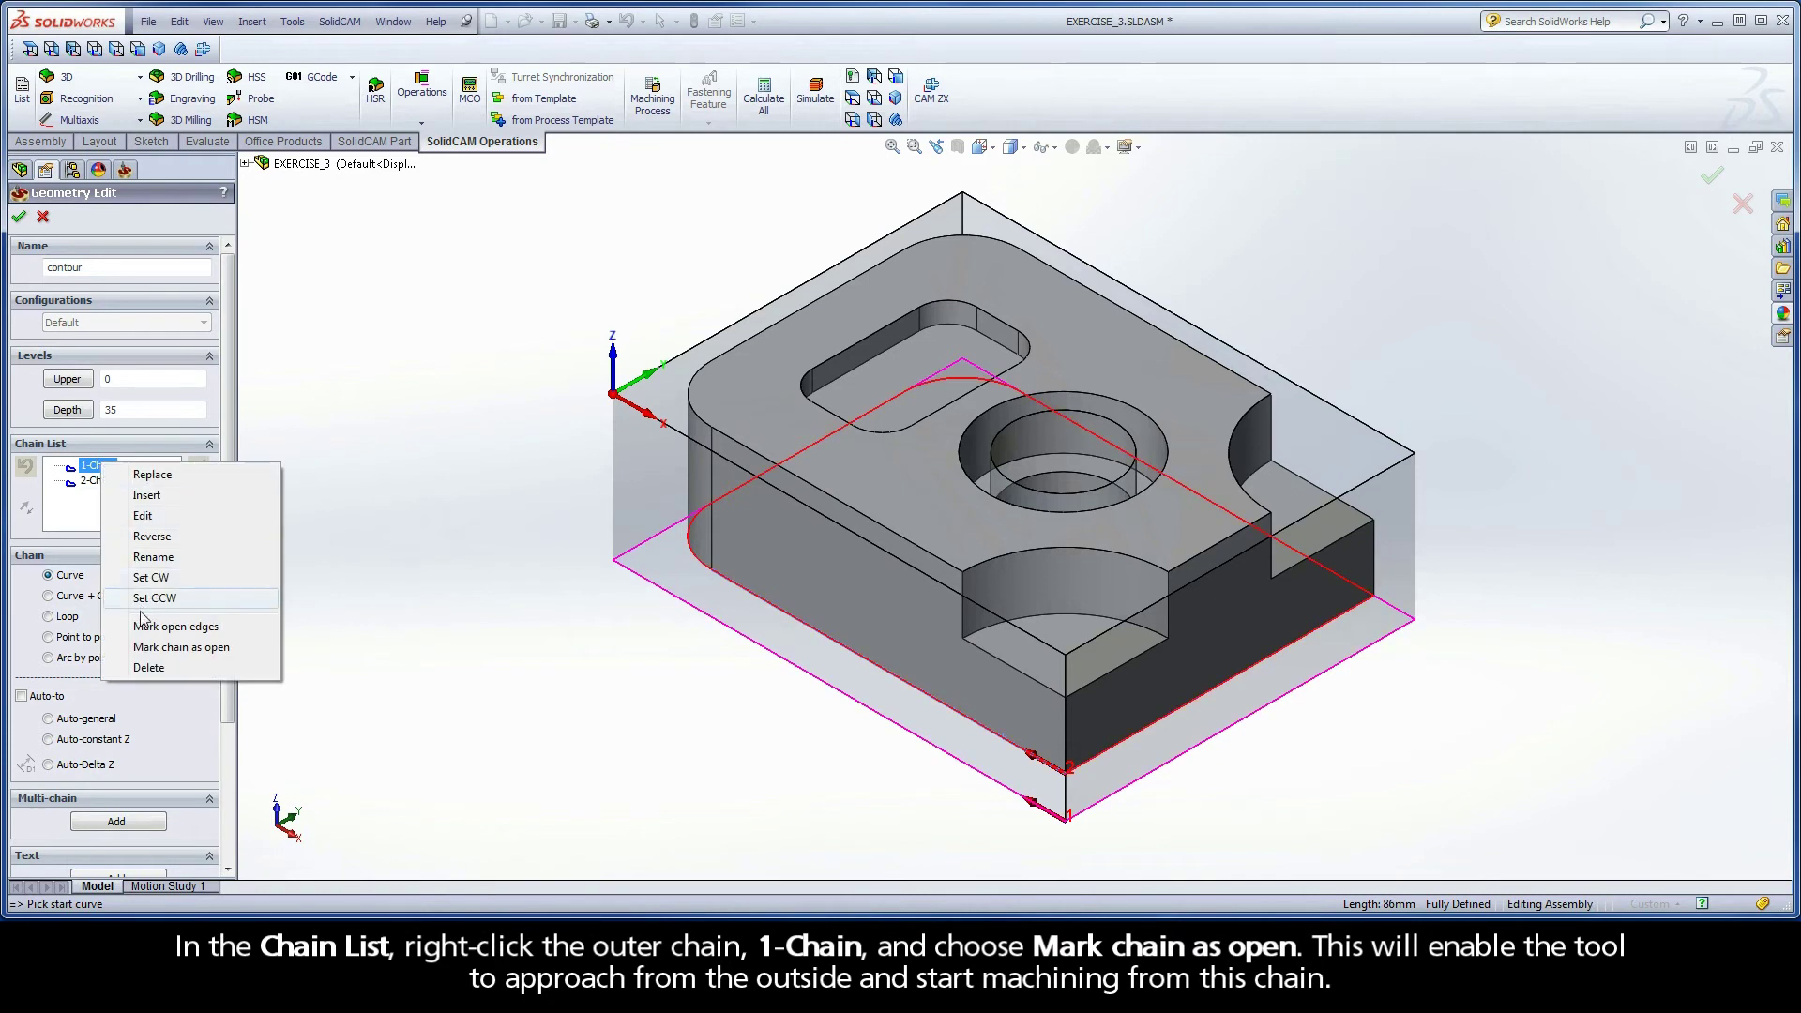
left_click(230, 649)
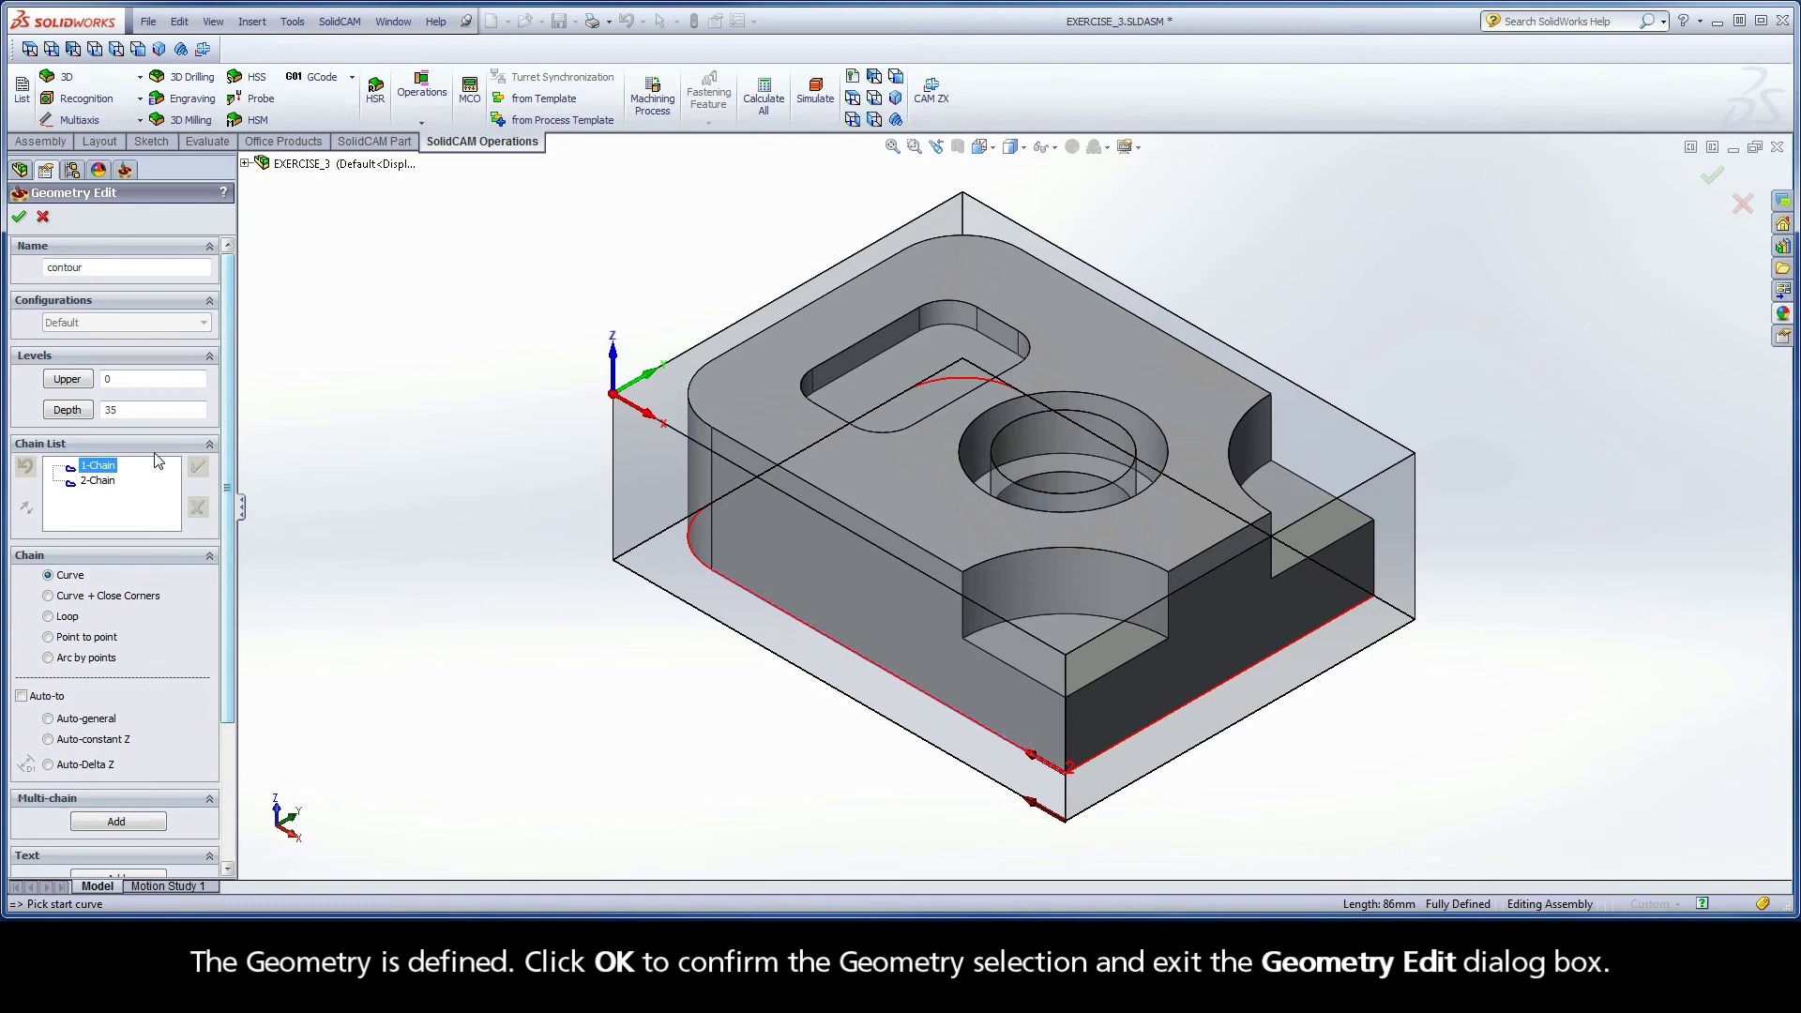
left_click(21, 219)
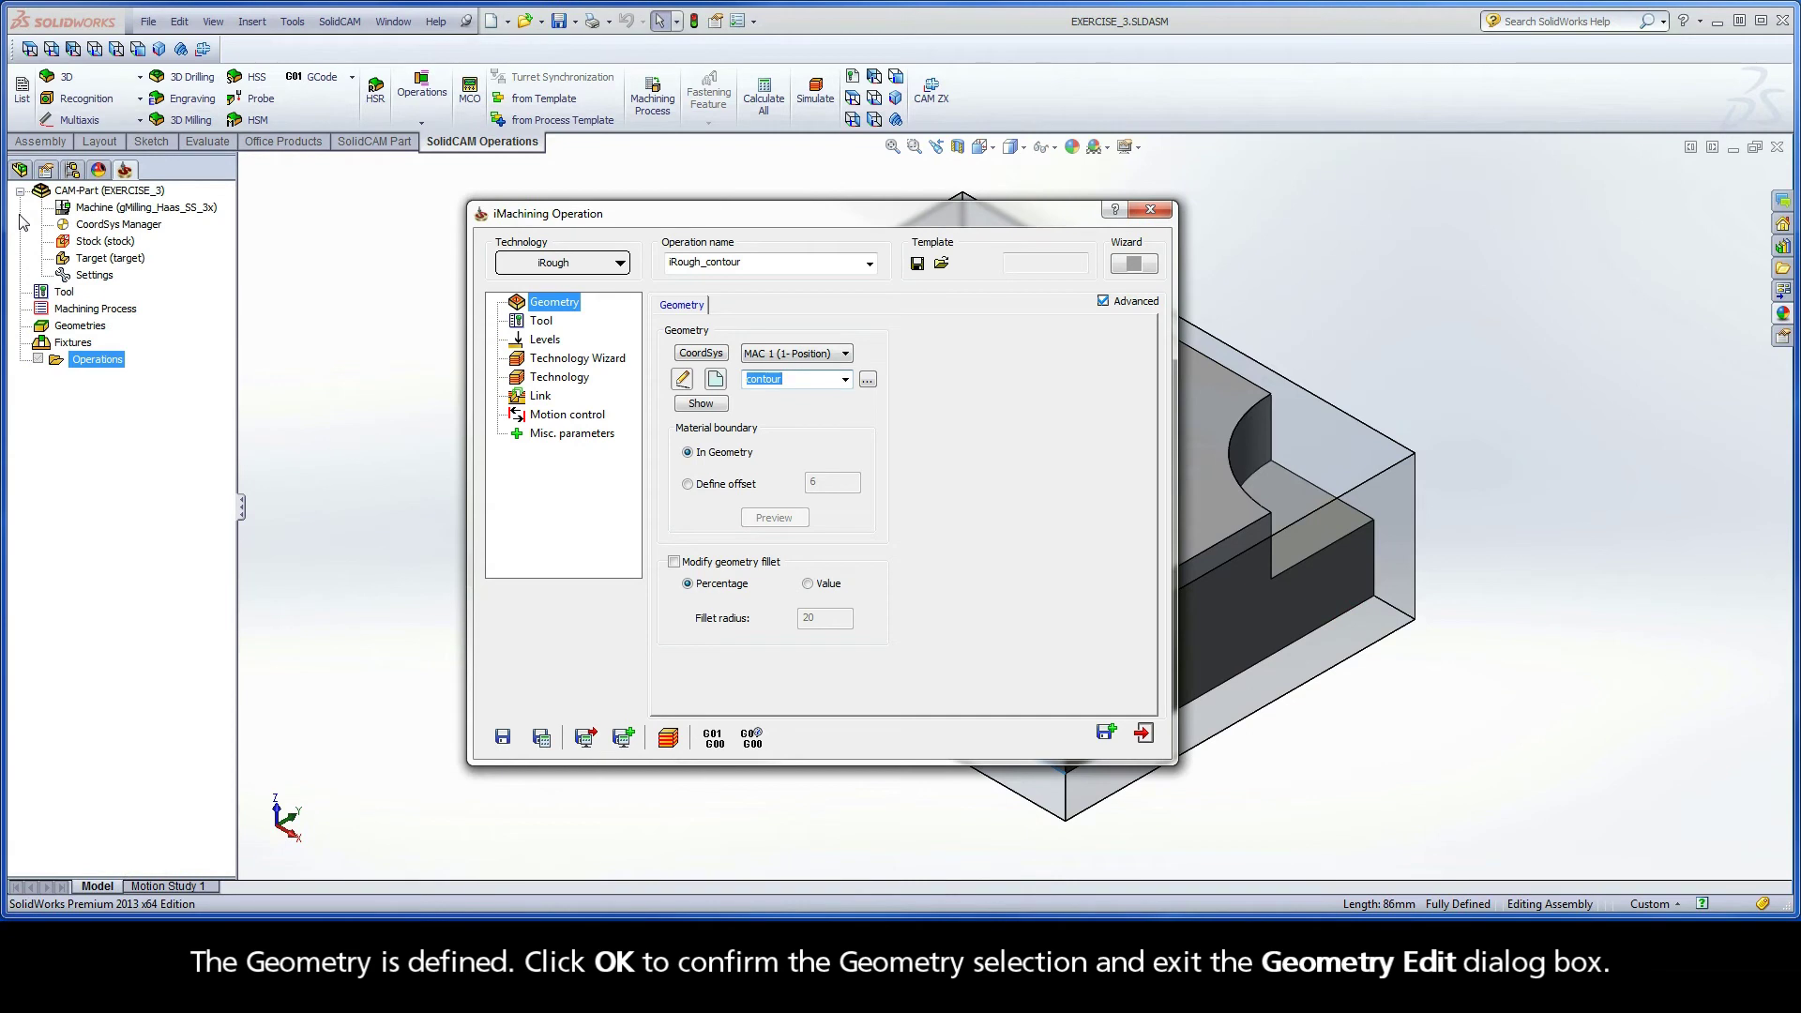
- Assign the 12 mm diameter end mill with 24 mm cutting length from the Part Tool Table
left_click(543, 321)
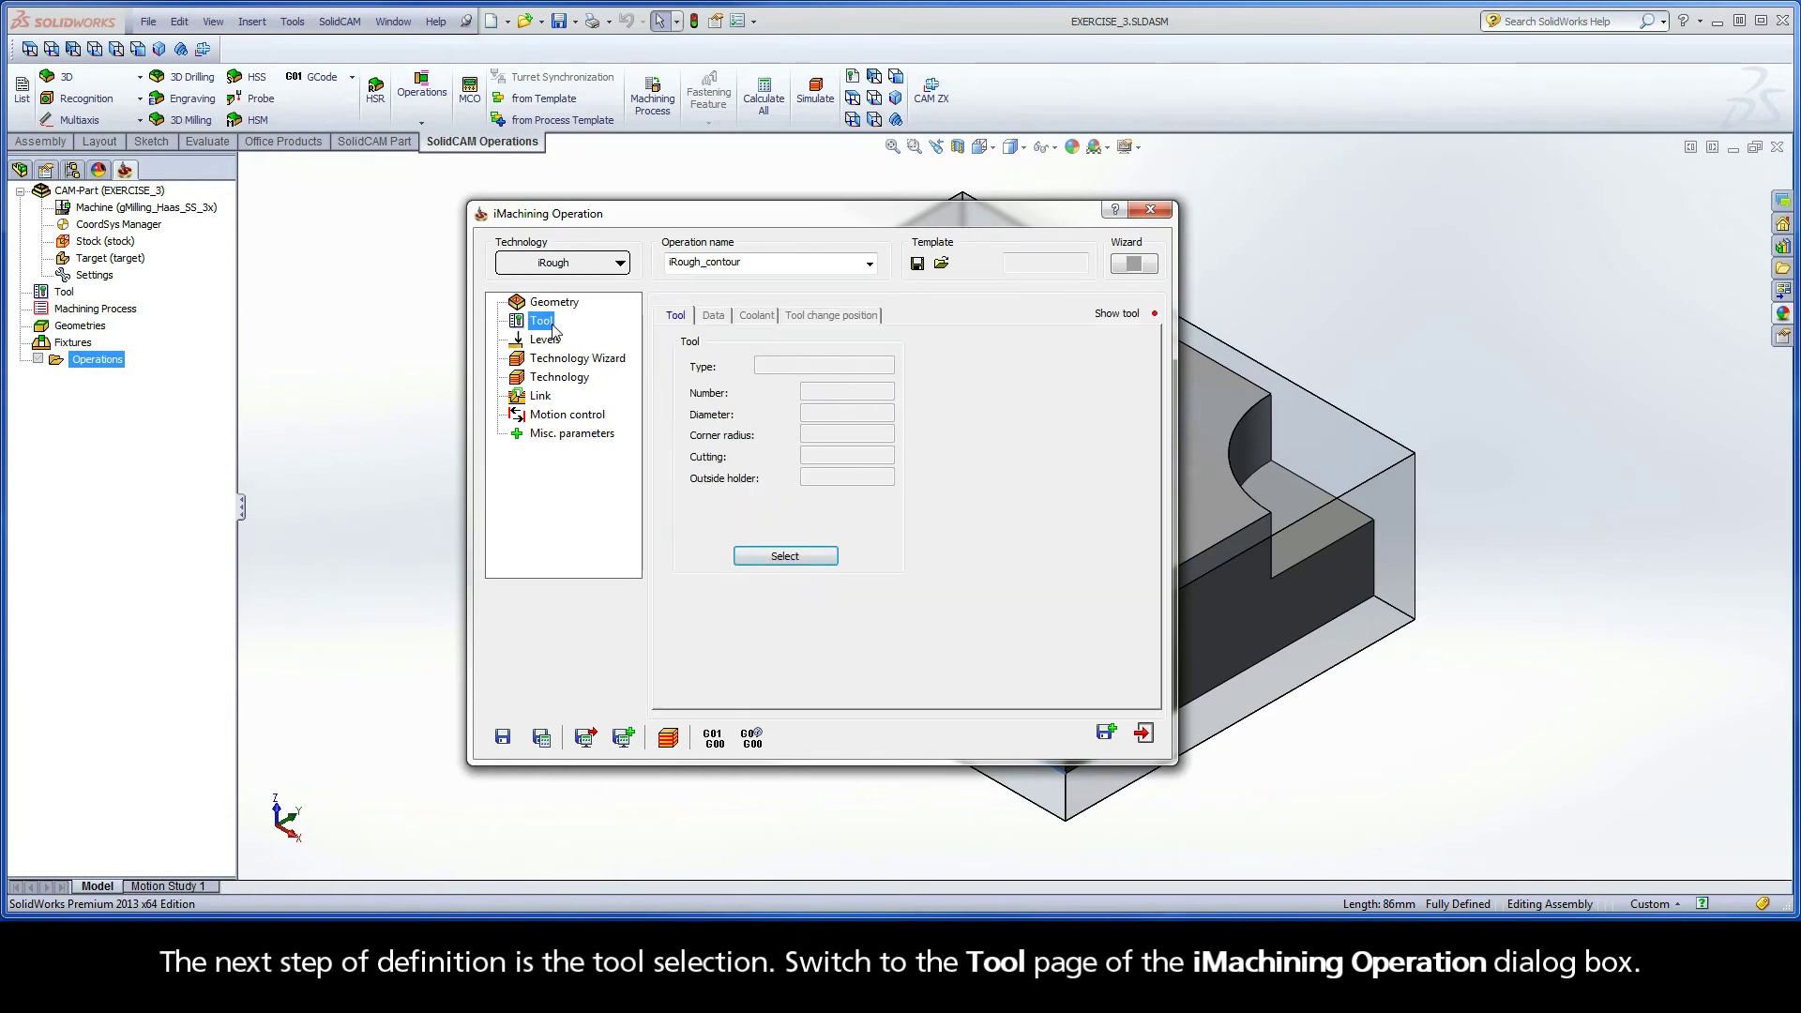
left_click(782, 558)
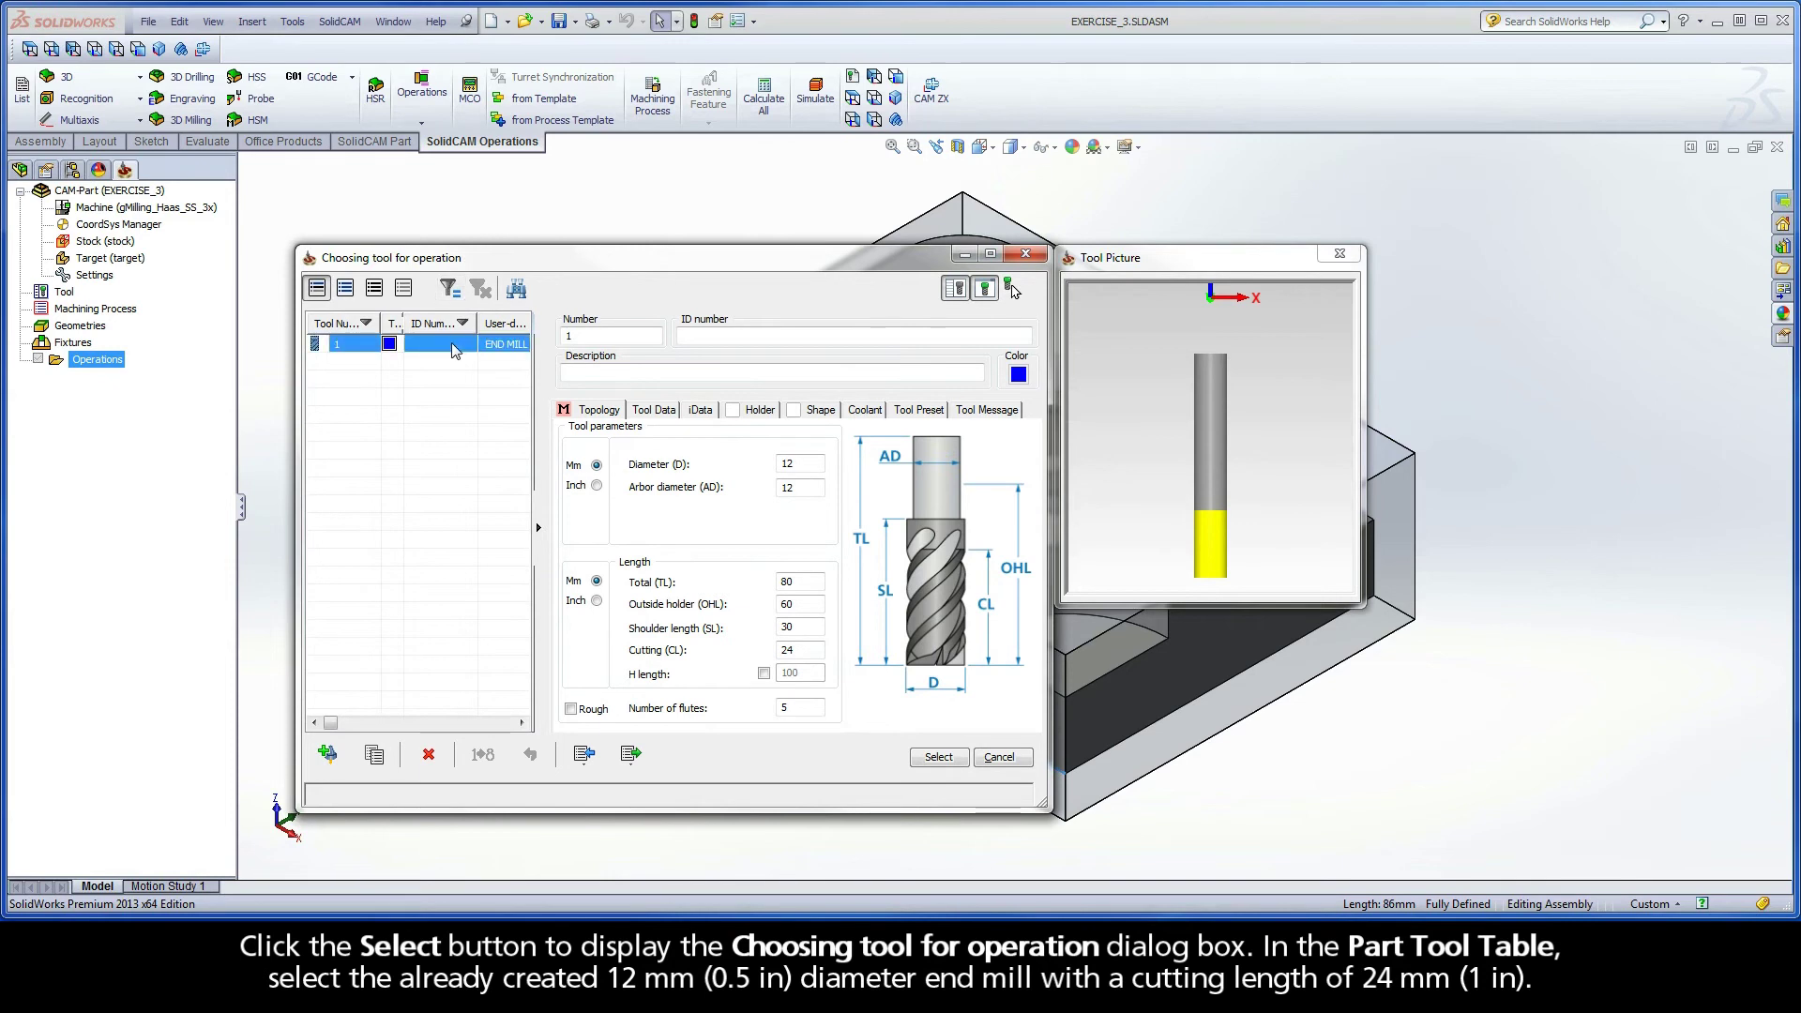
left_click(773, 464)
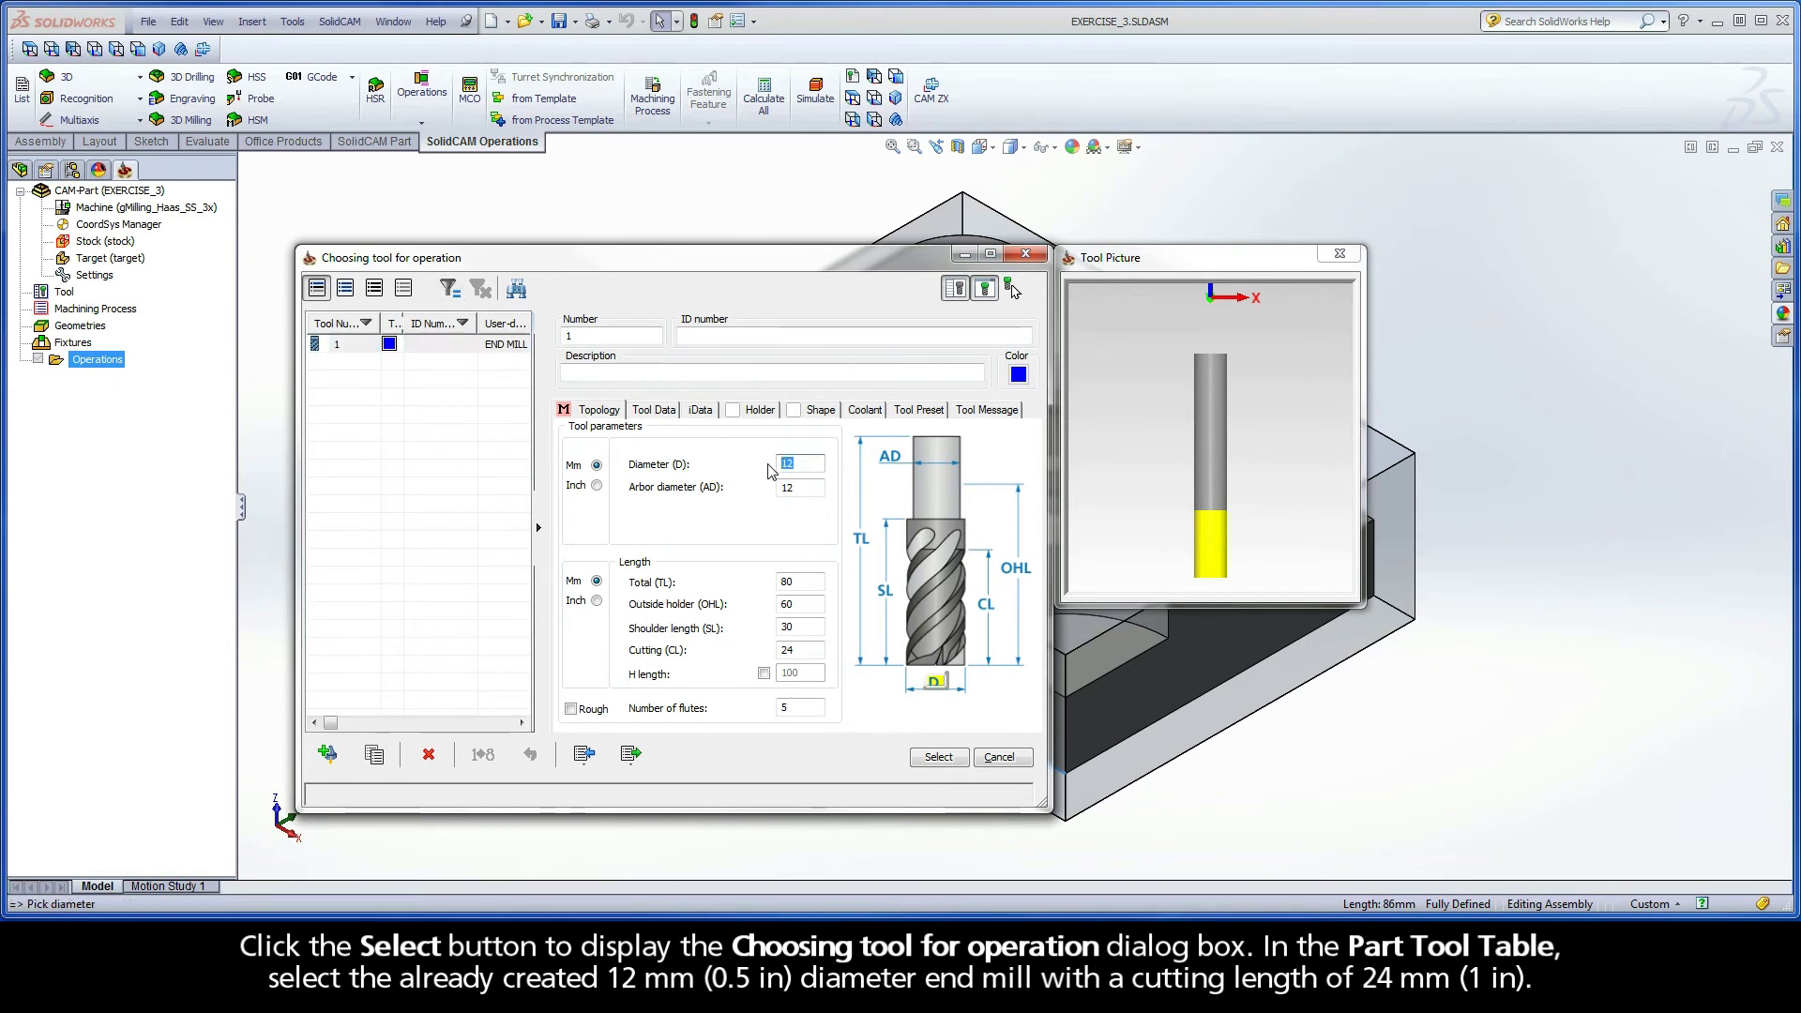
left_click(774, 651)
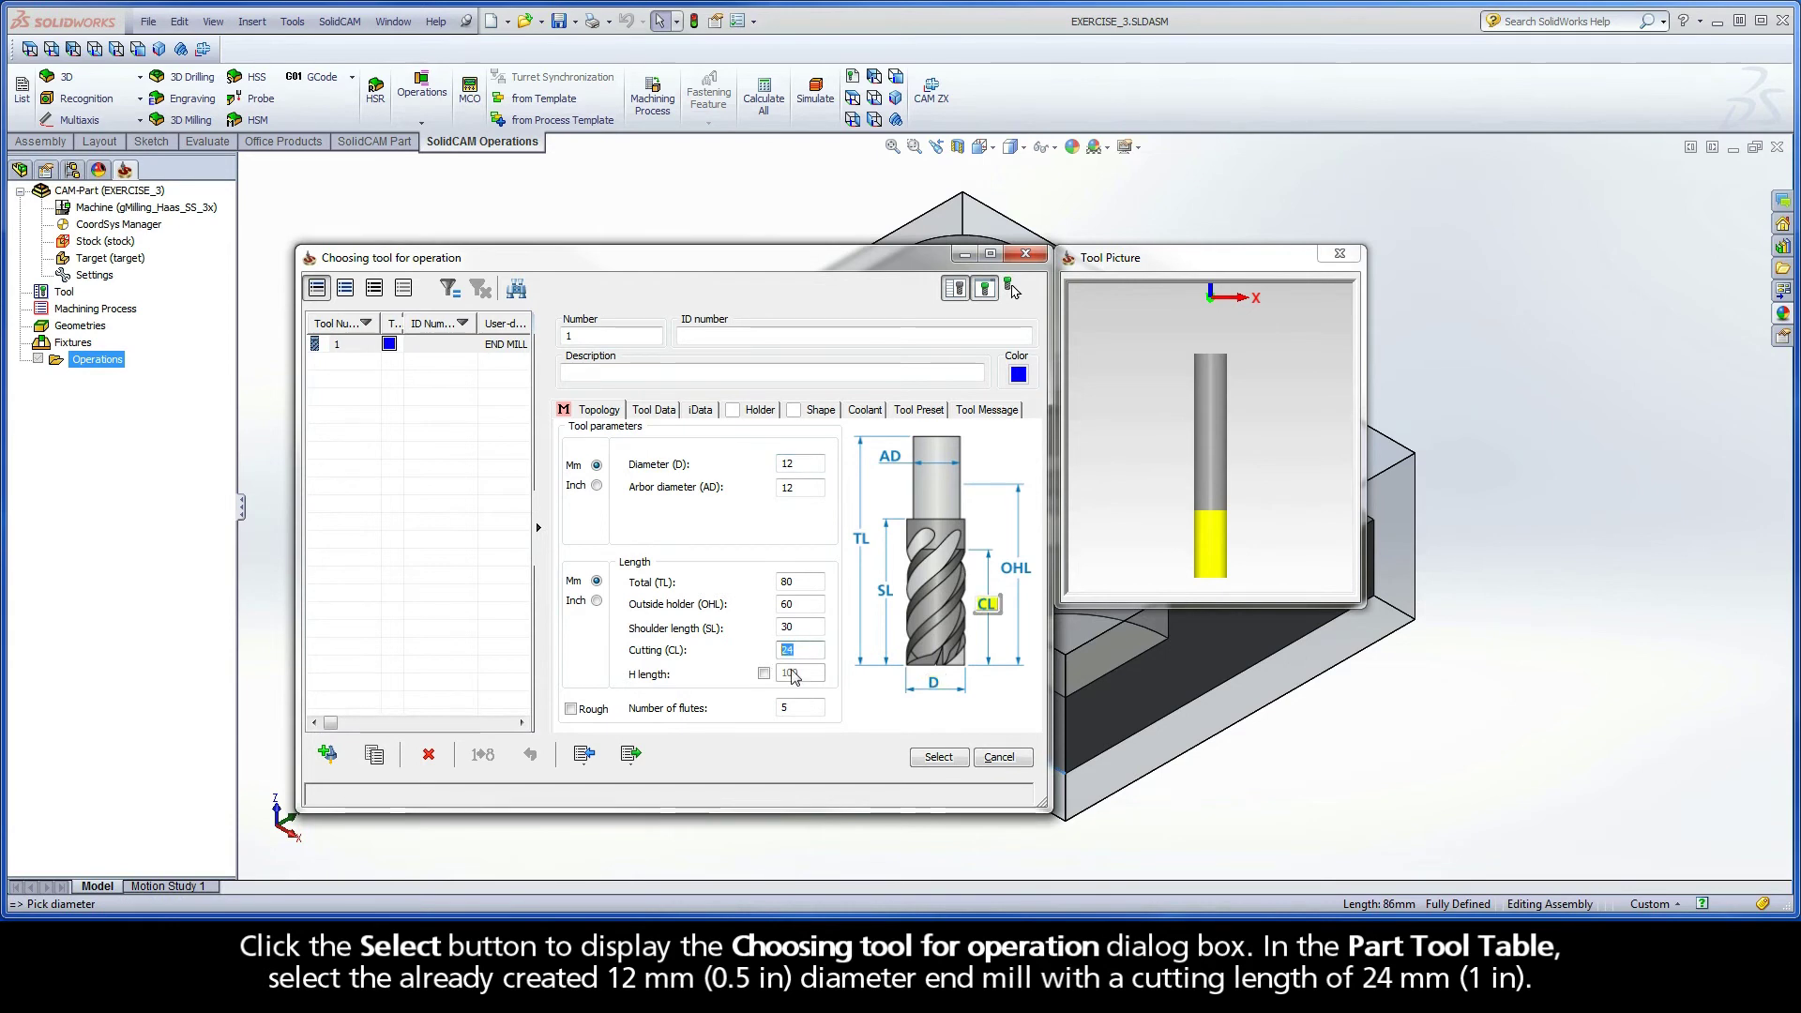
left_click(940, 758)
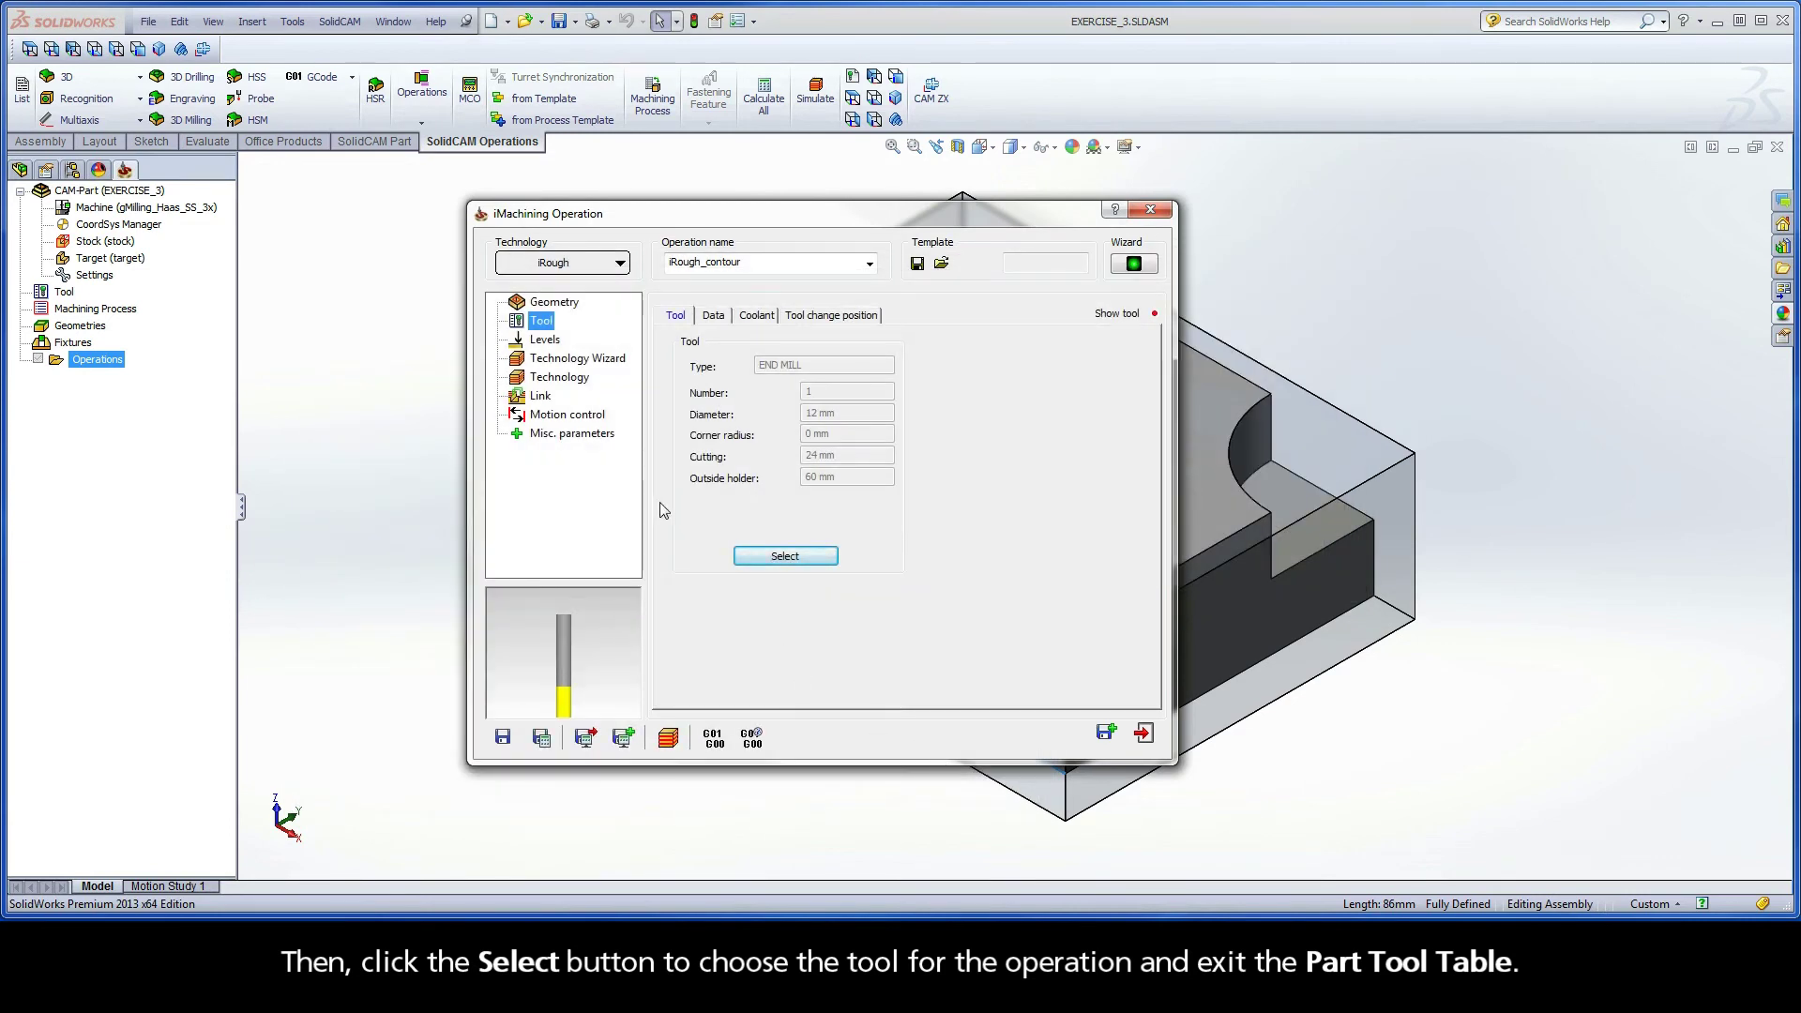
- Set upper level 0 from the stock top face and pocket depth 30 from the part's bottom edge
left_click(561, 343)
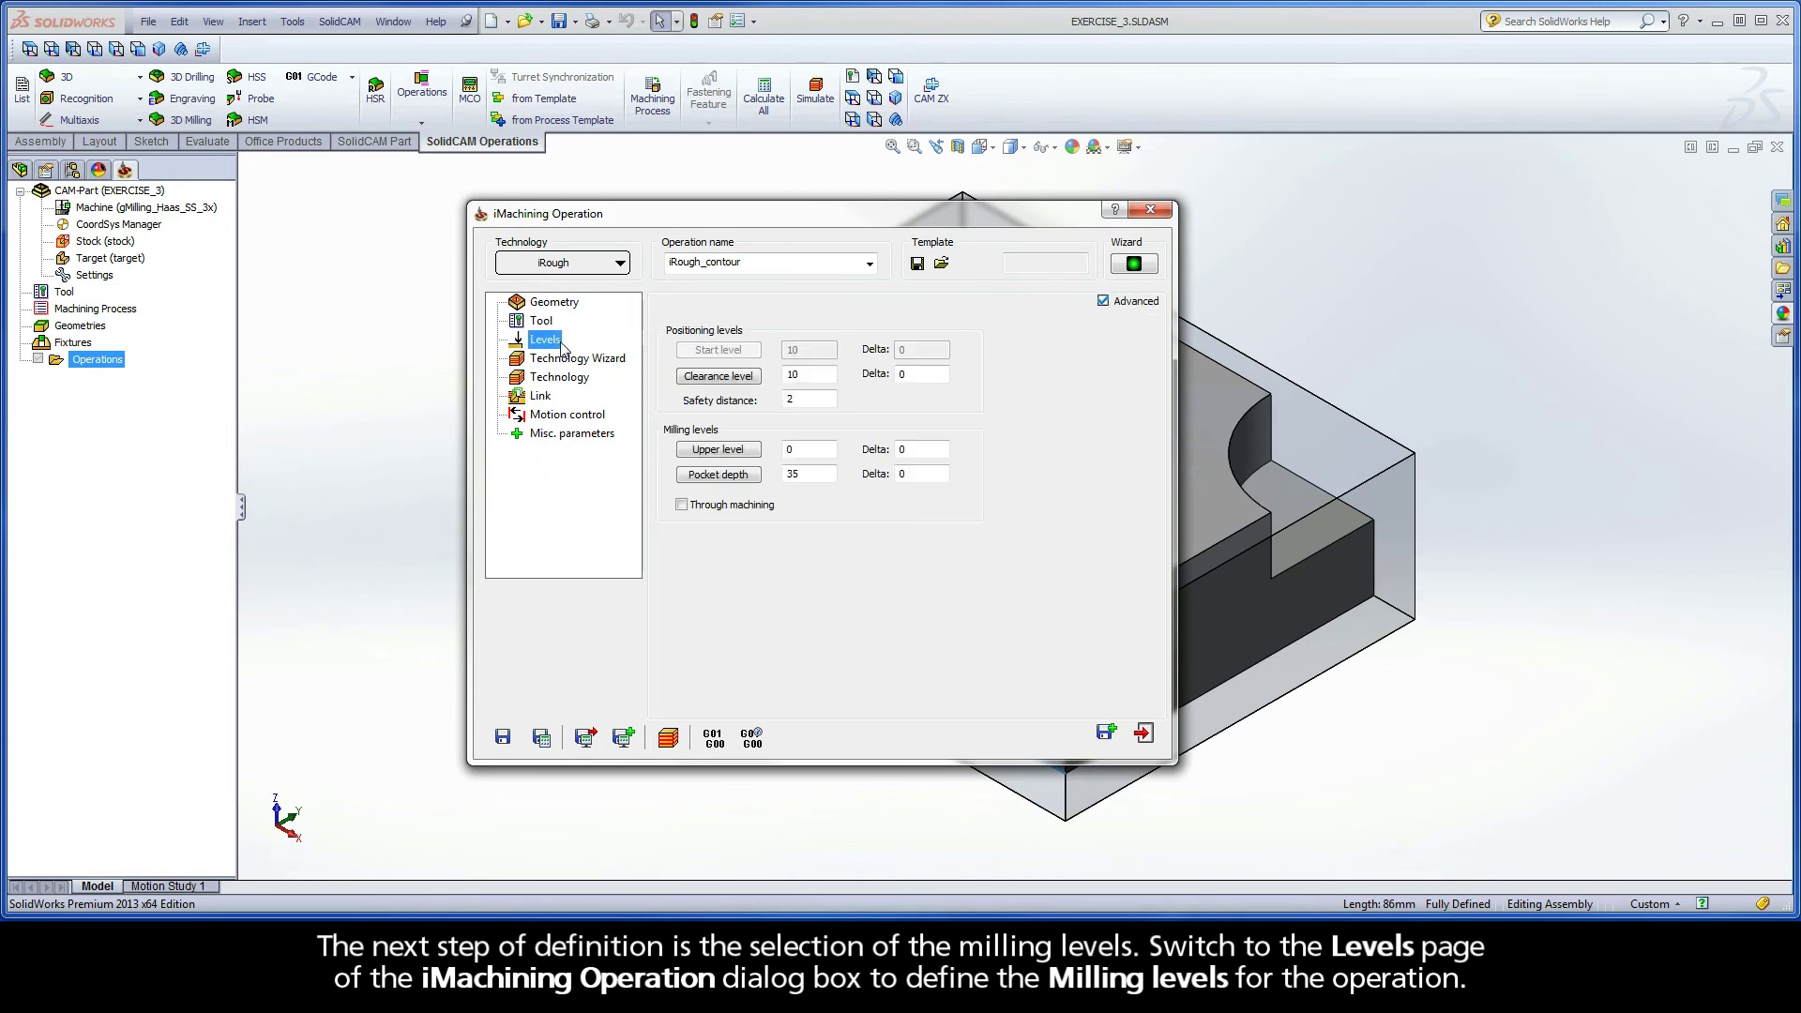
left_click(722, 452)
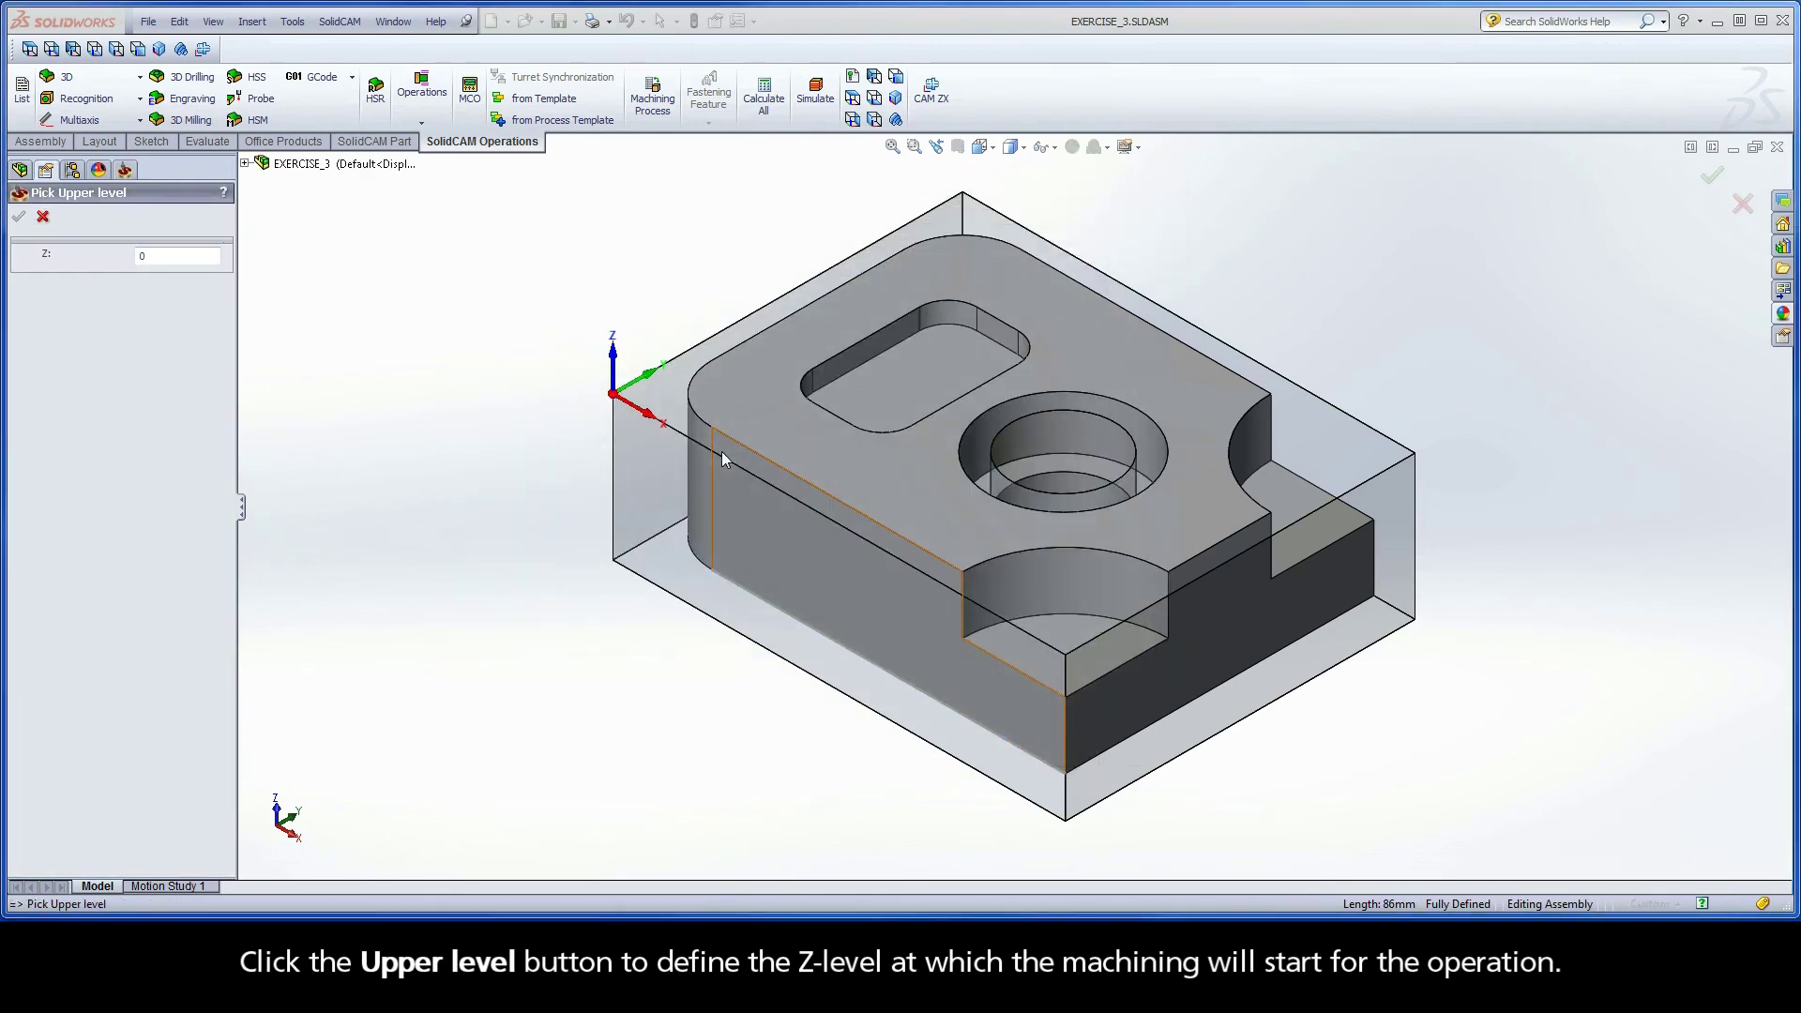
left_click(656, 396)
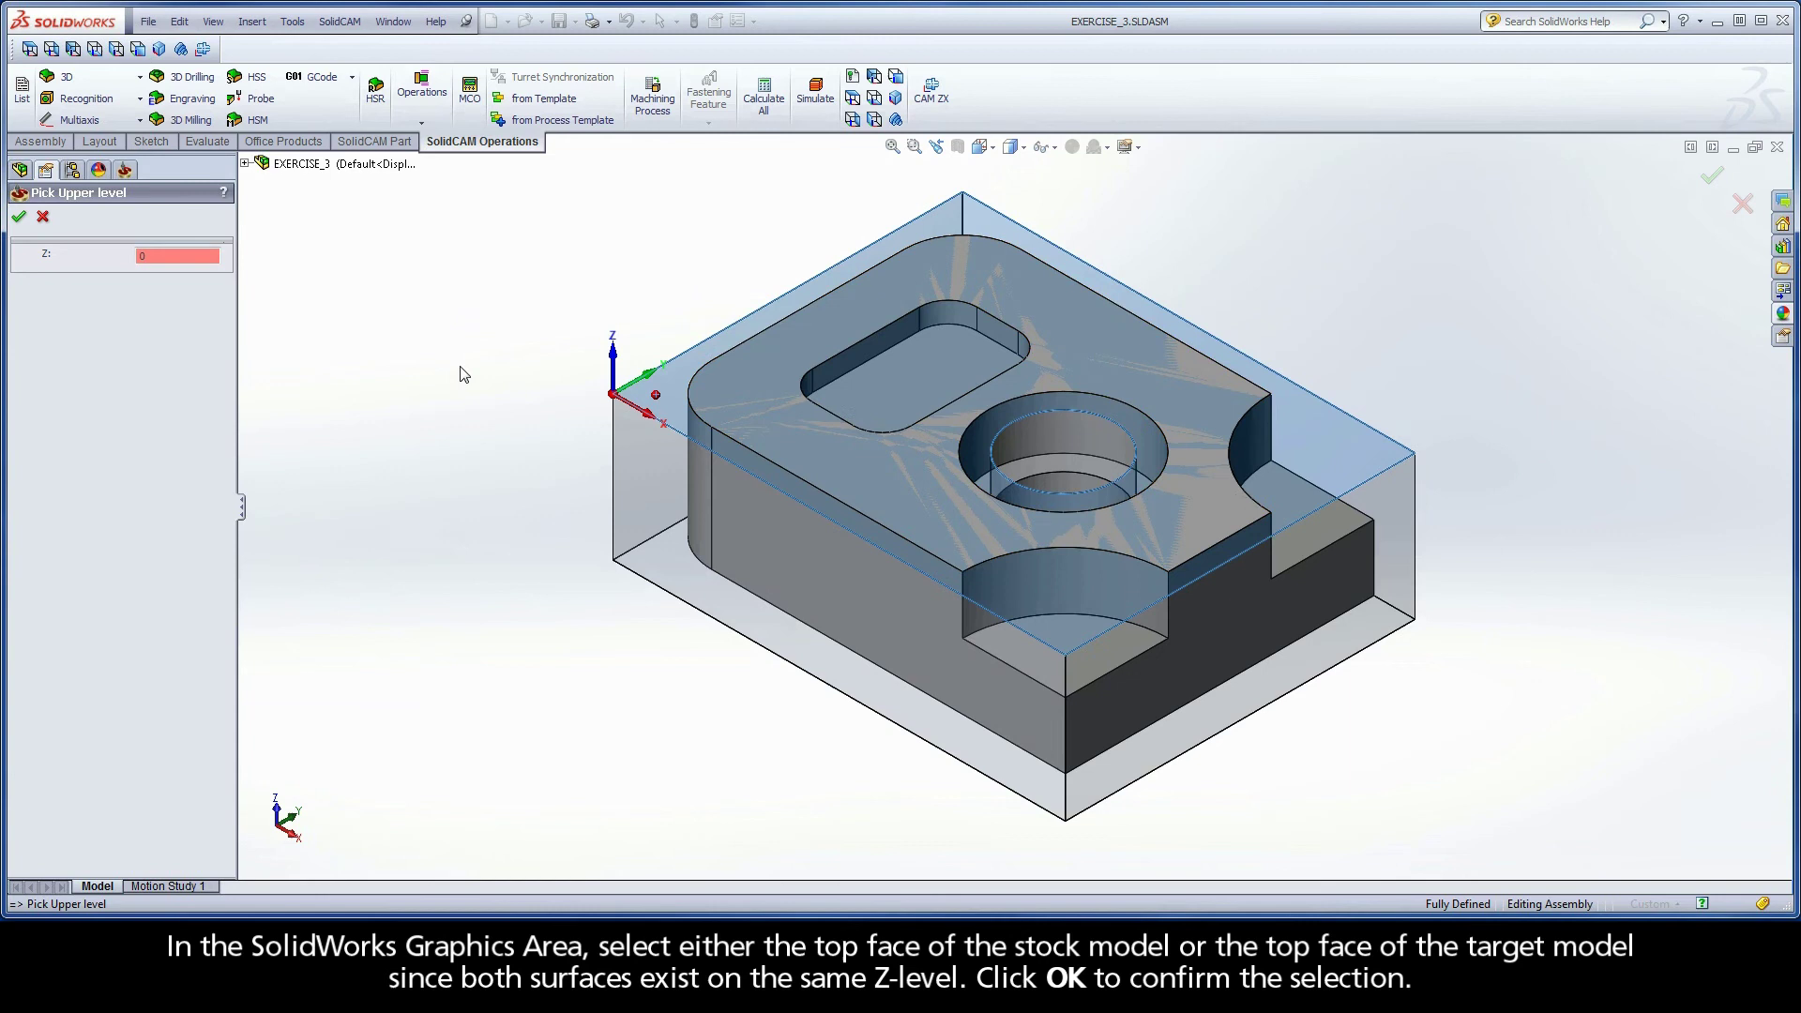
left_click(18, 219)
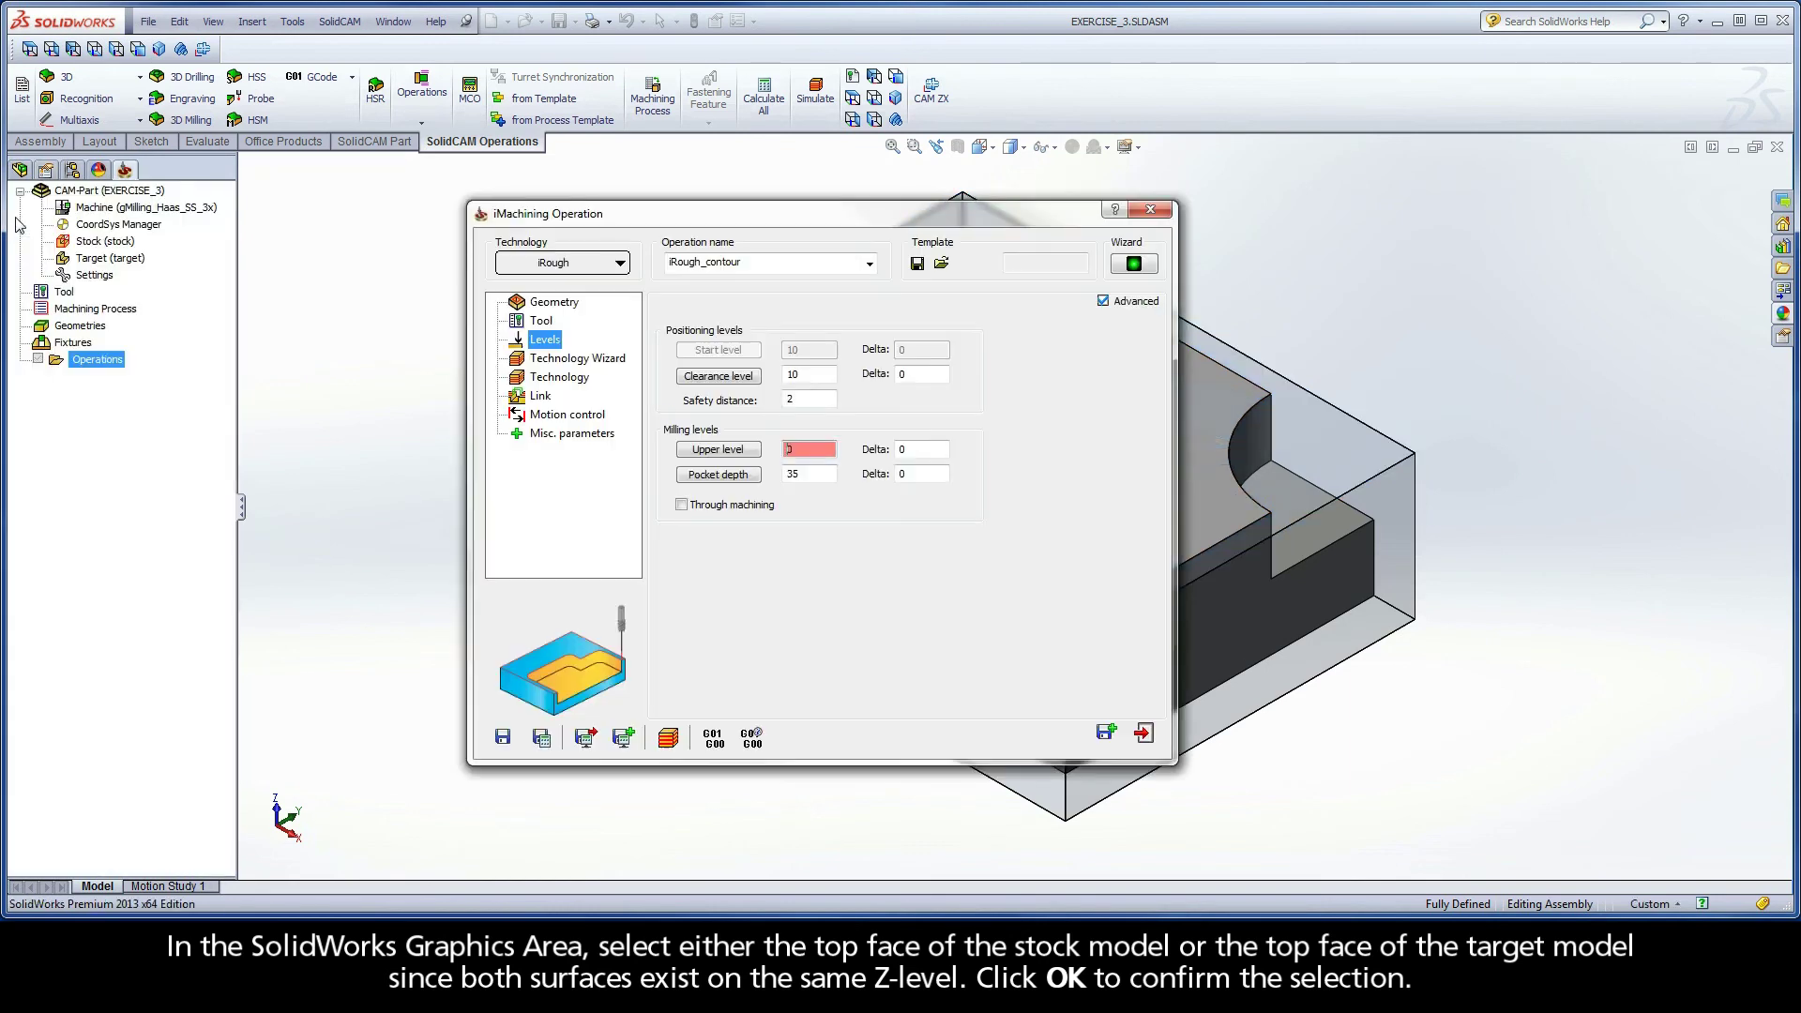
left_click(718, 476)
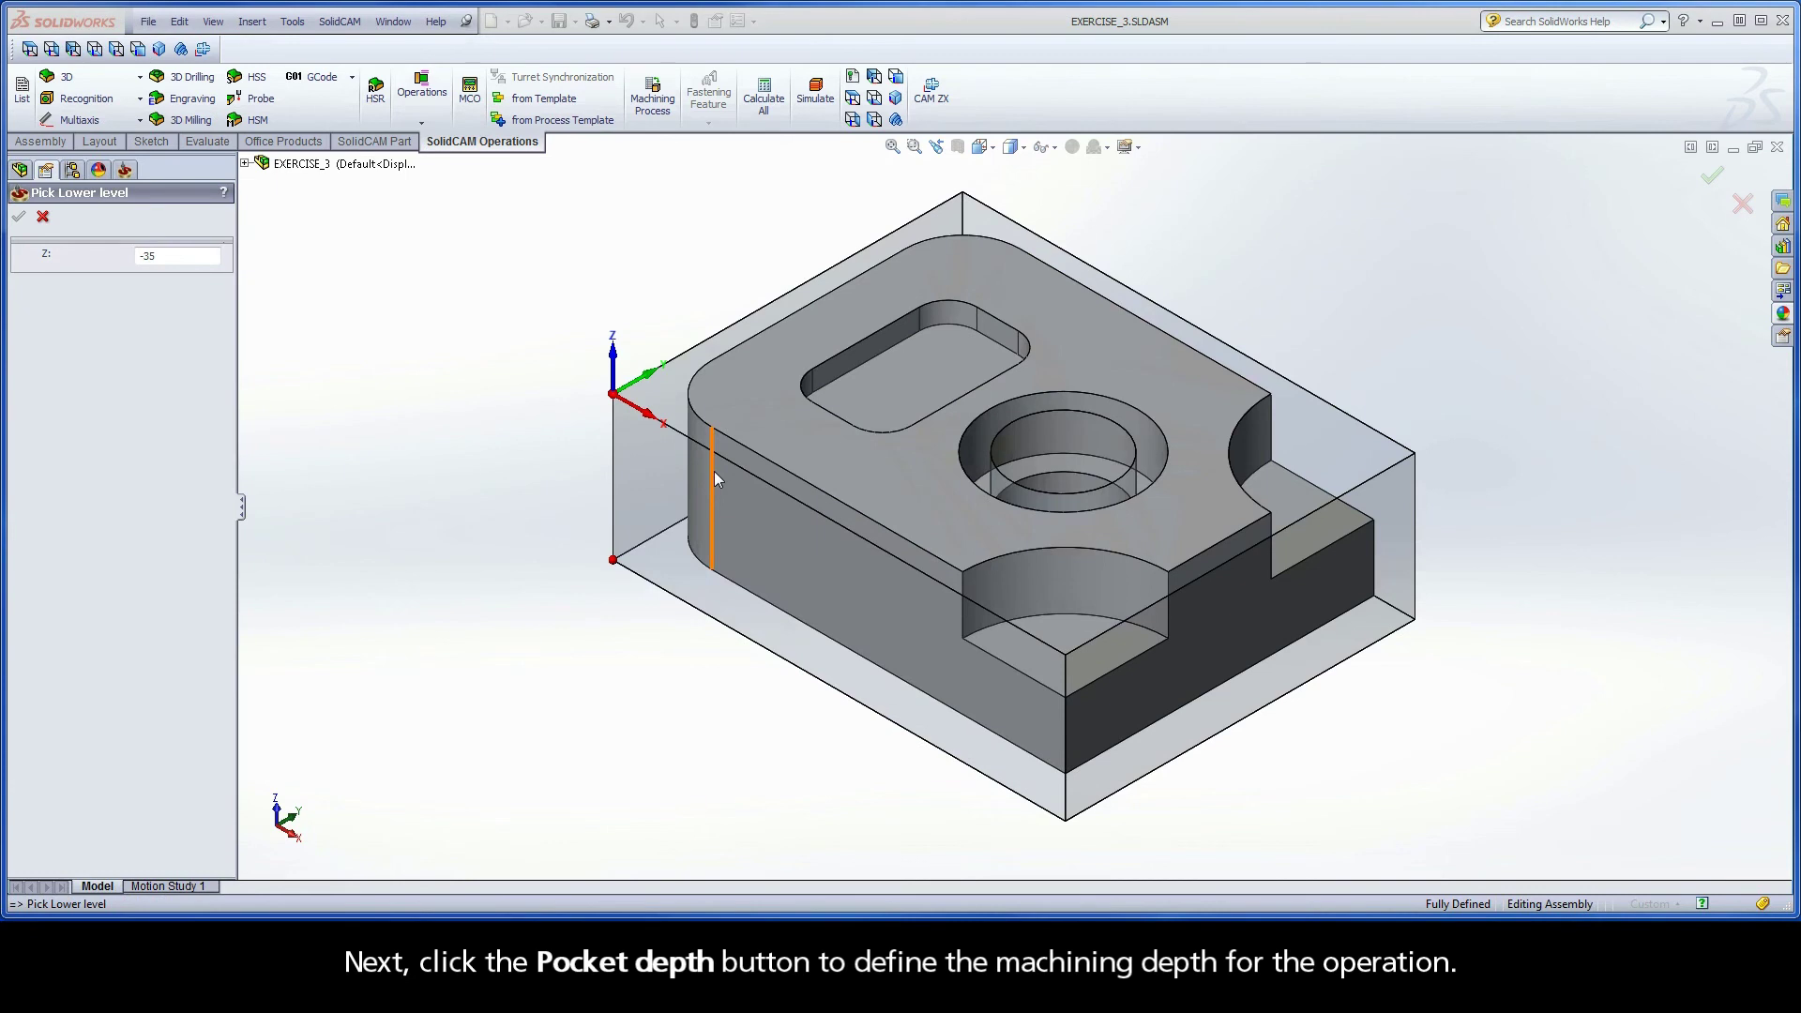
left_click(712, 571)
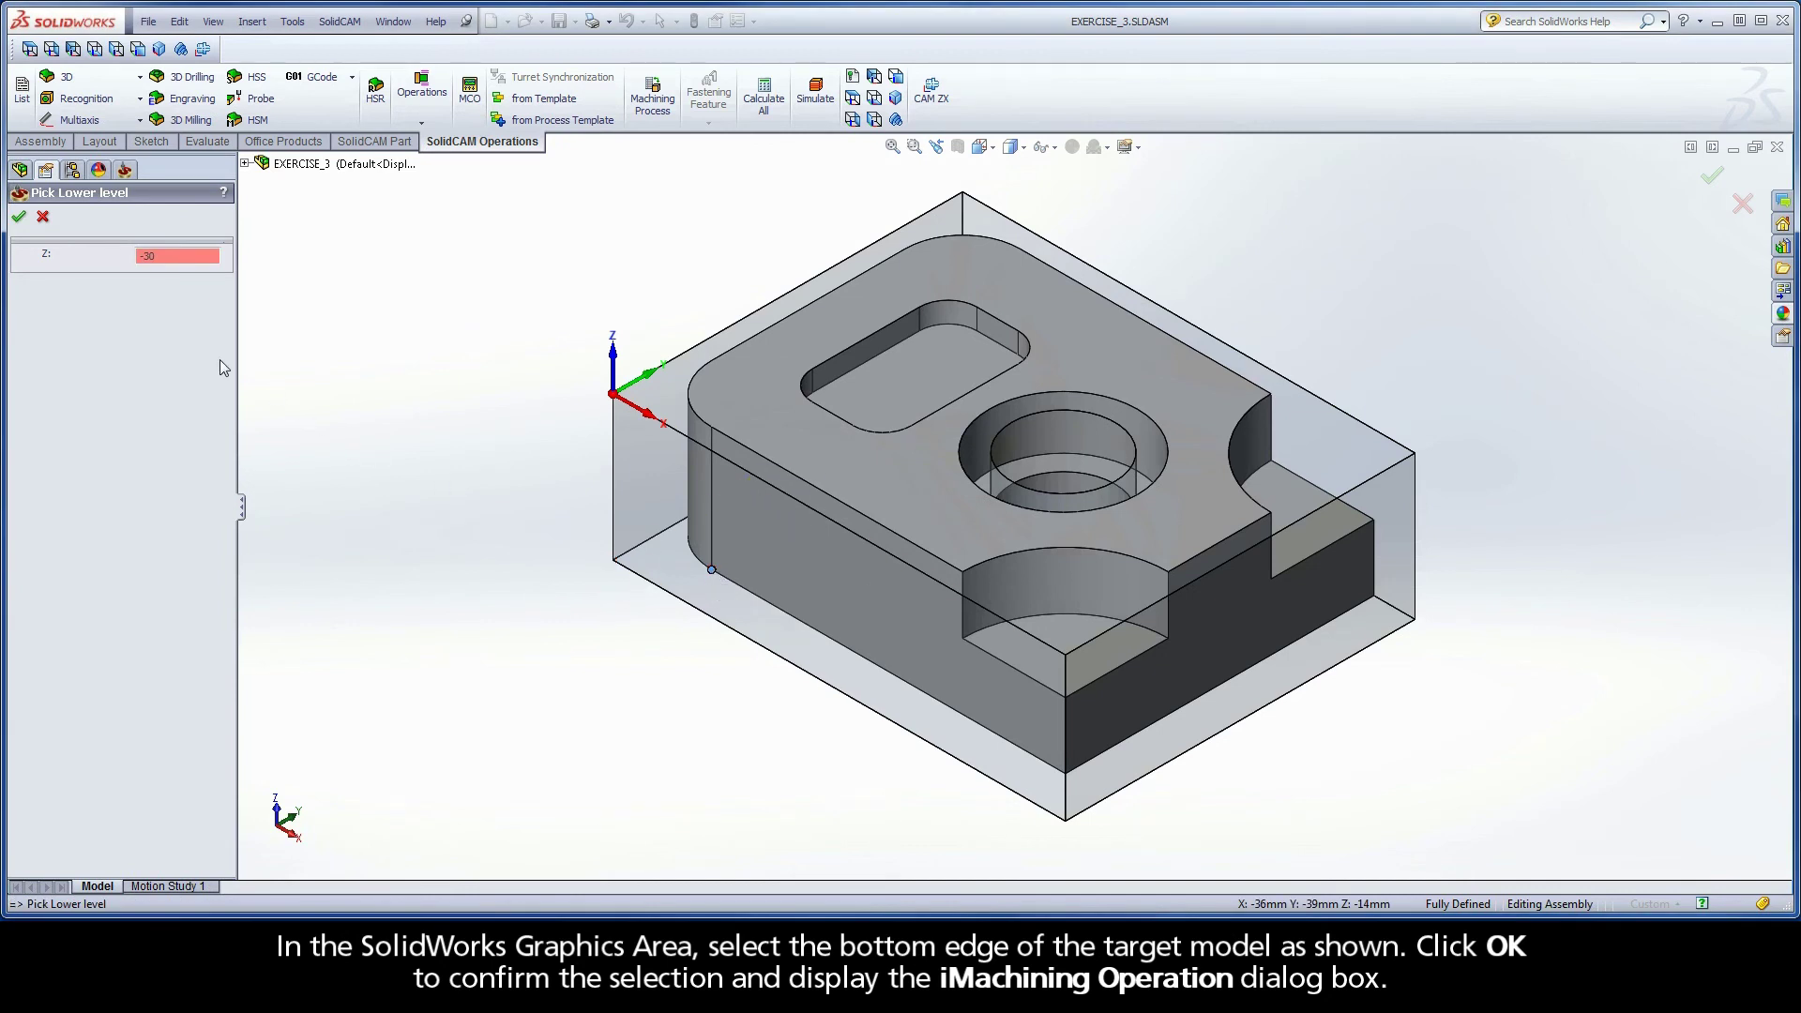
left_click(18, 218)
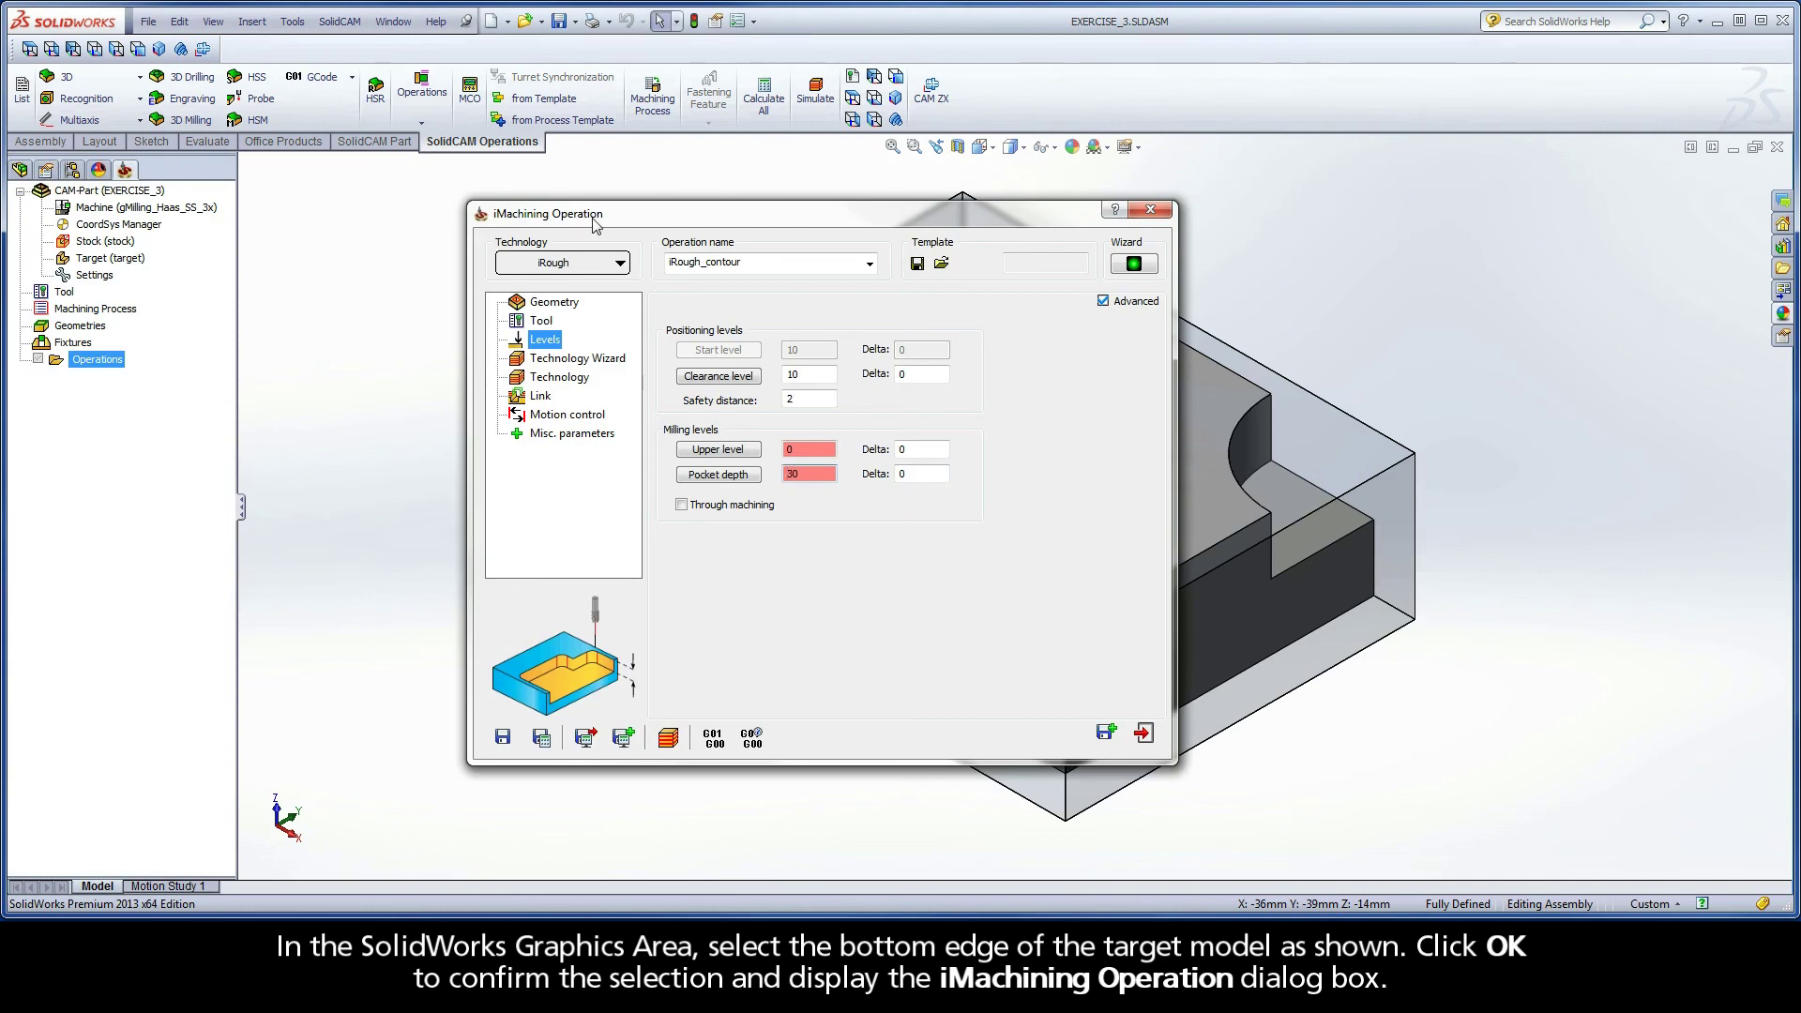
- Show the Technology Wizard cutting conditions: 2 step-downs of 15 mm with ACP 2.0
left_click(577, 363)
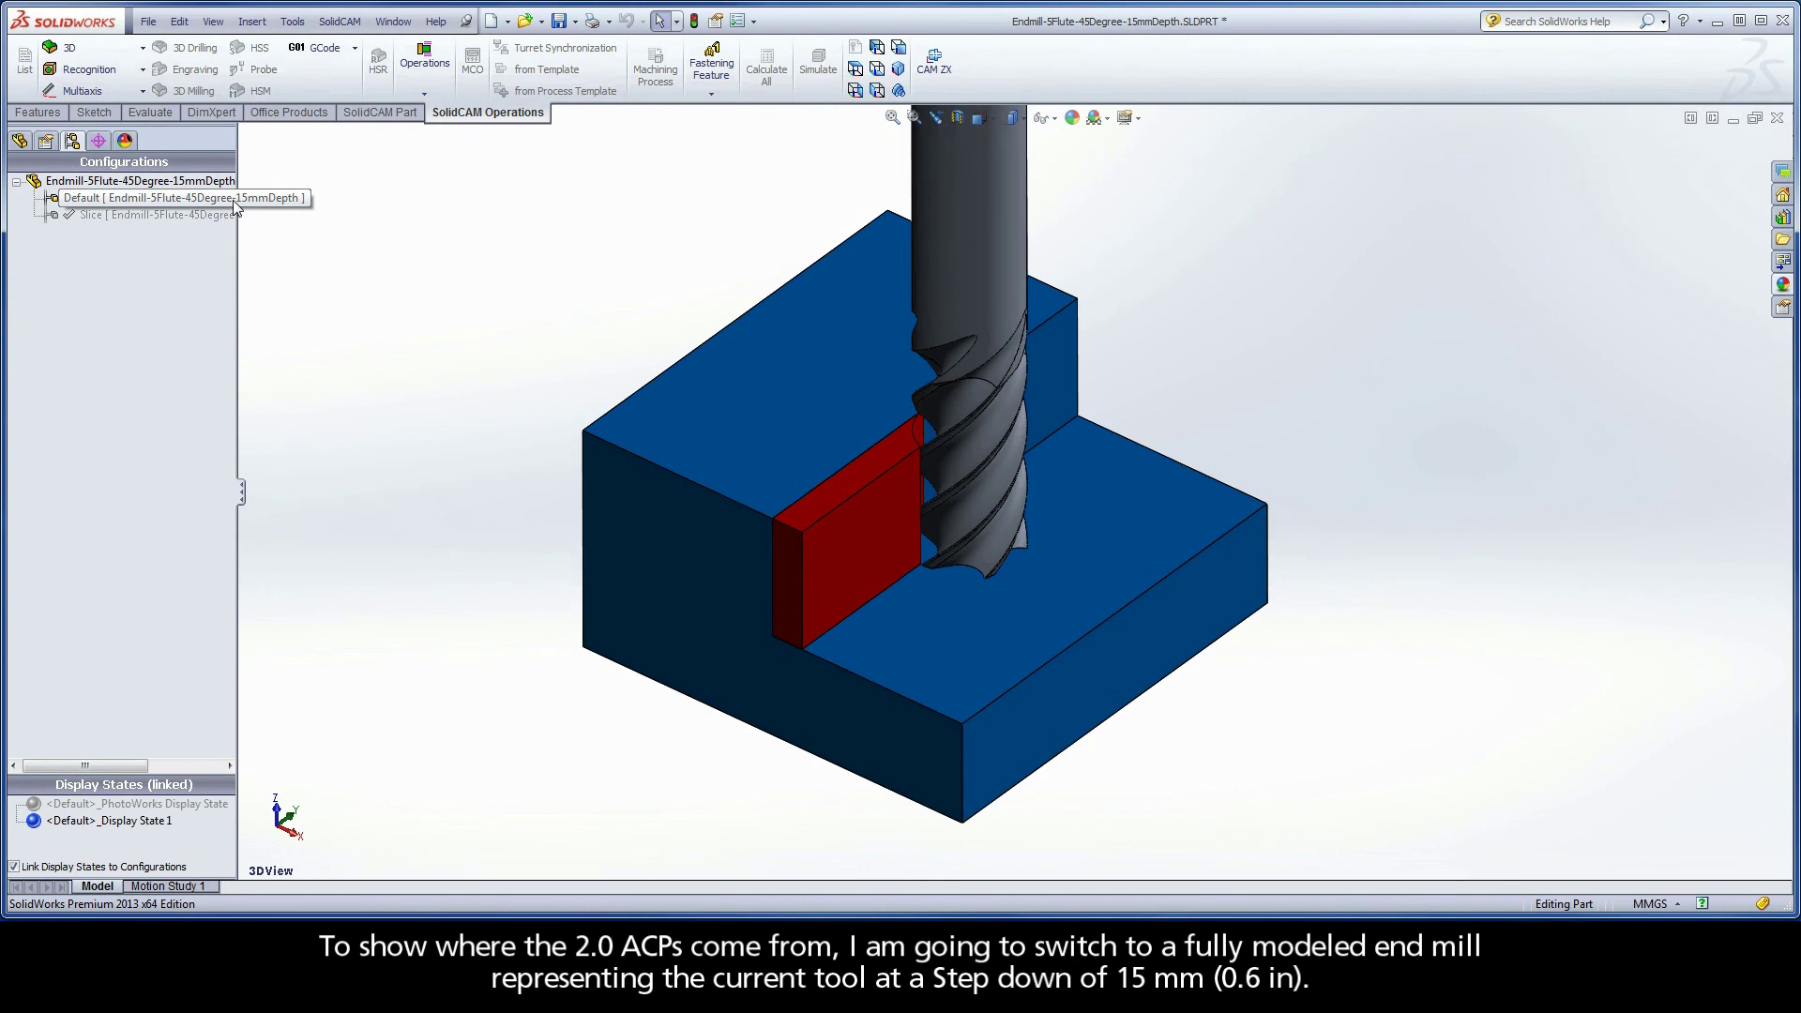
- Show the end mill model in SlideView orientation with its Slice configuration active
left_click(233, 200)
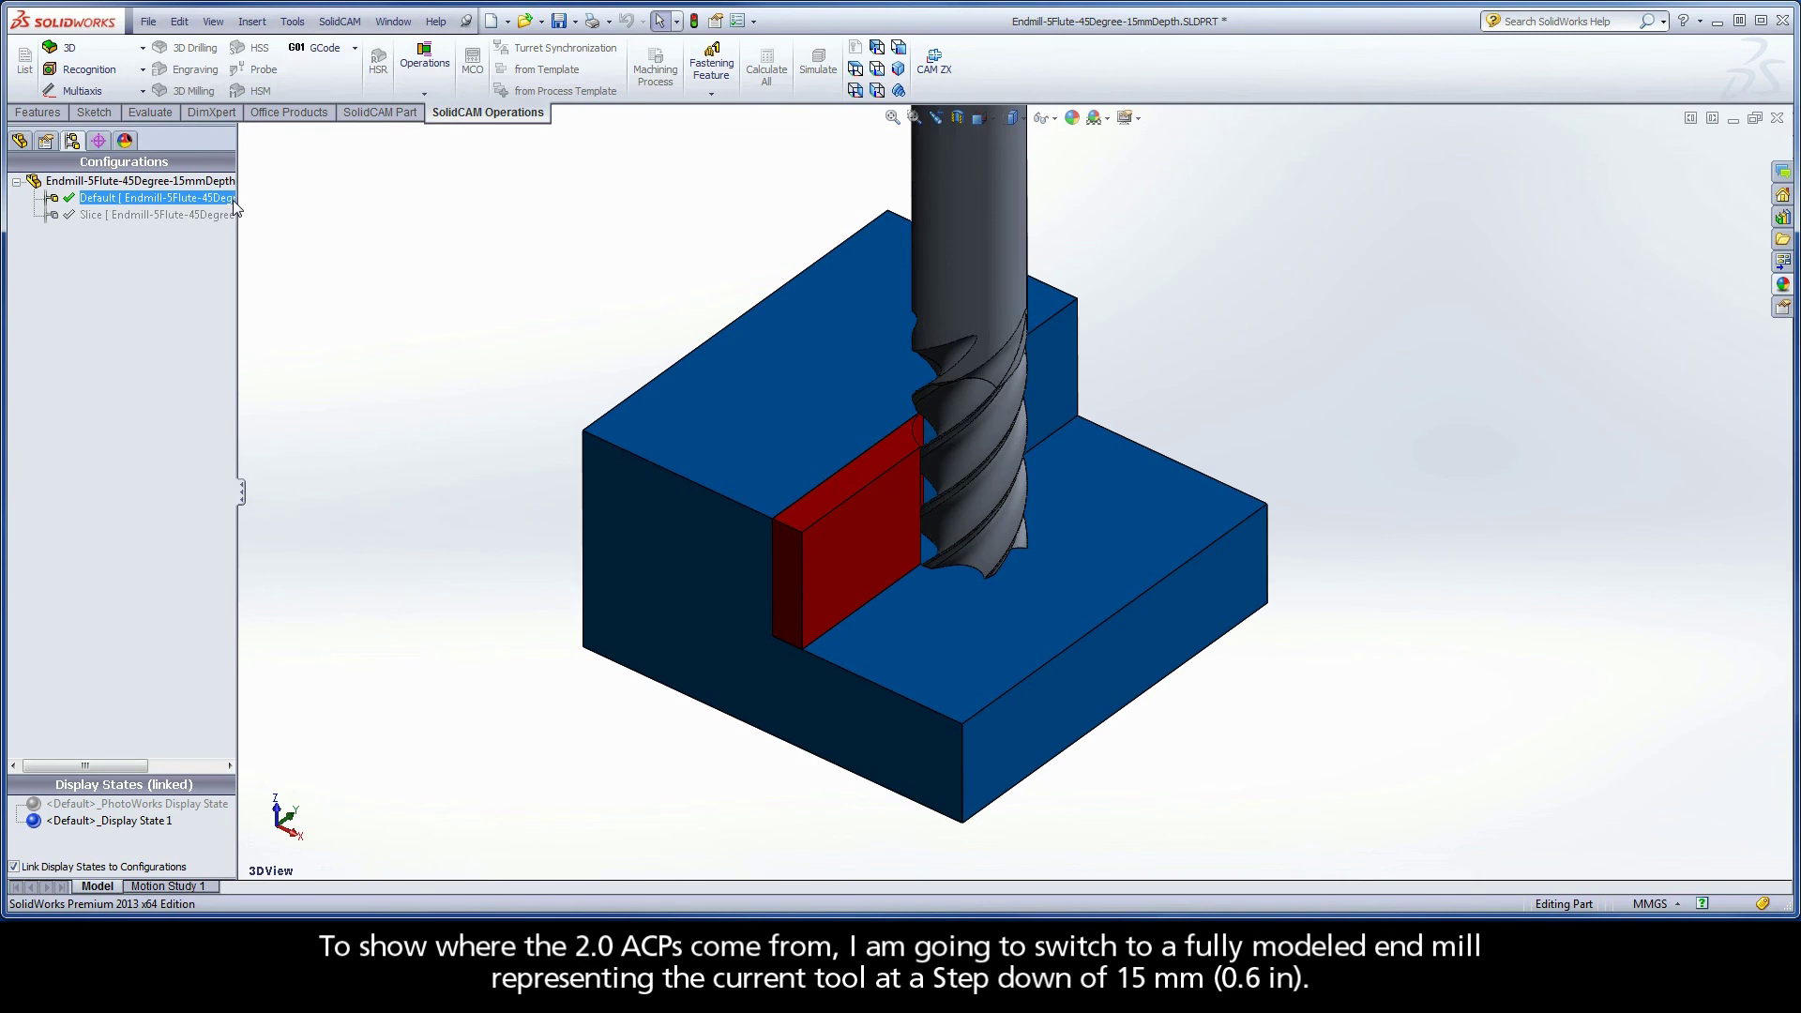
left_click(245, 206)
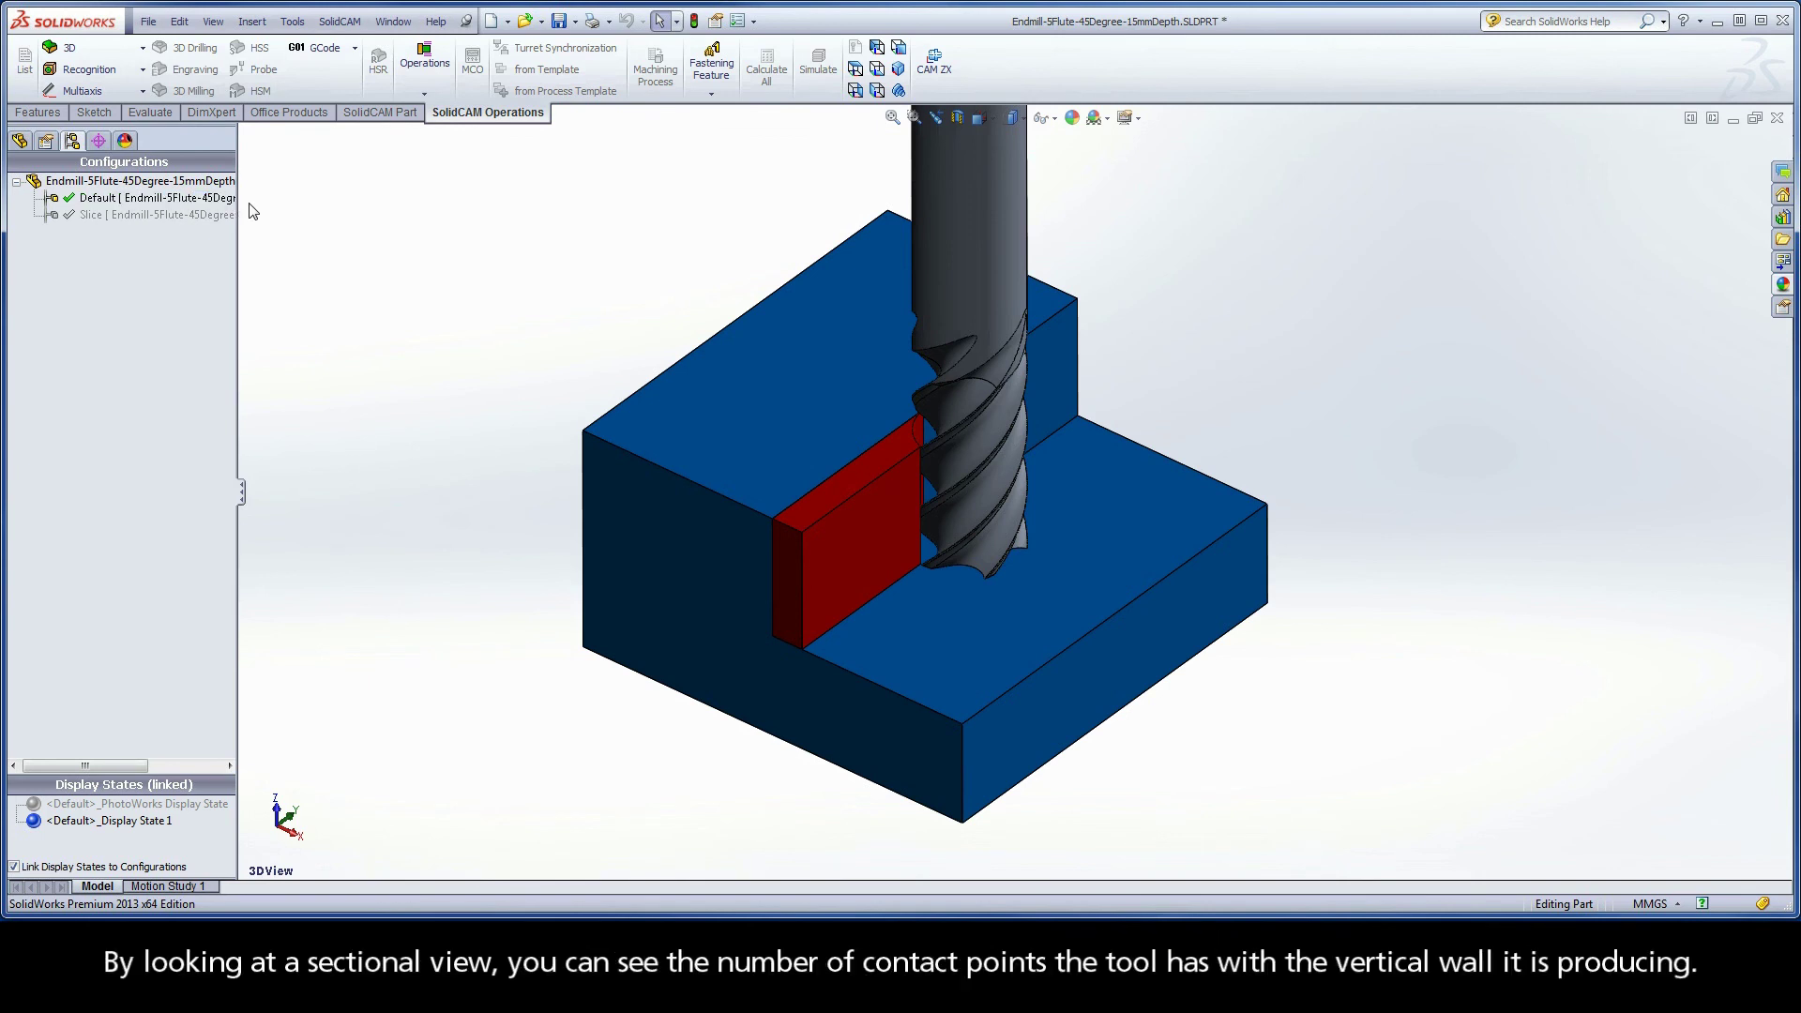
right_click(250, 204)
left_click(274, 393)
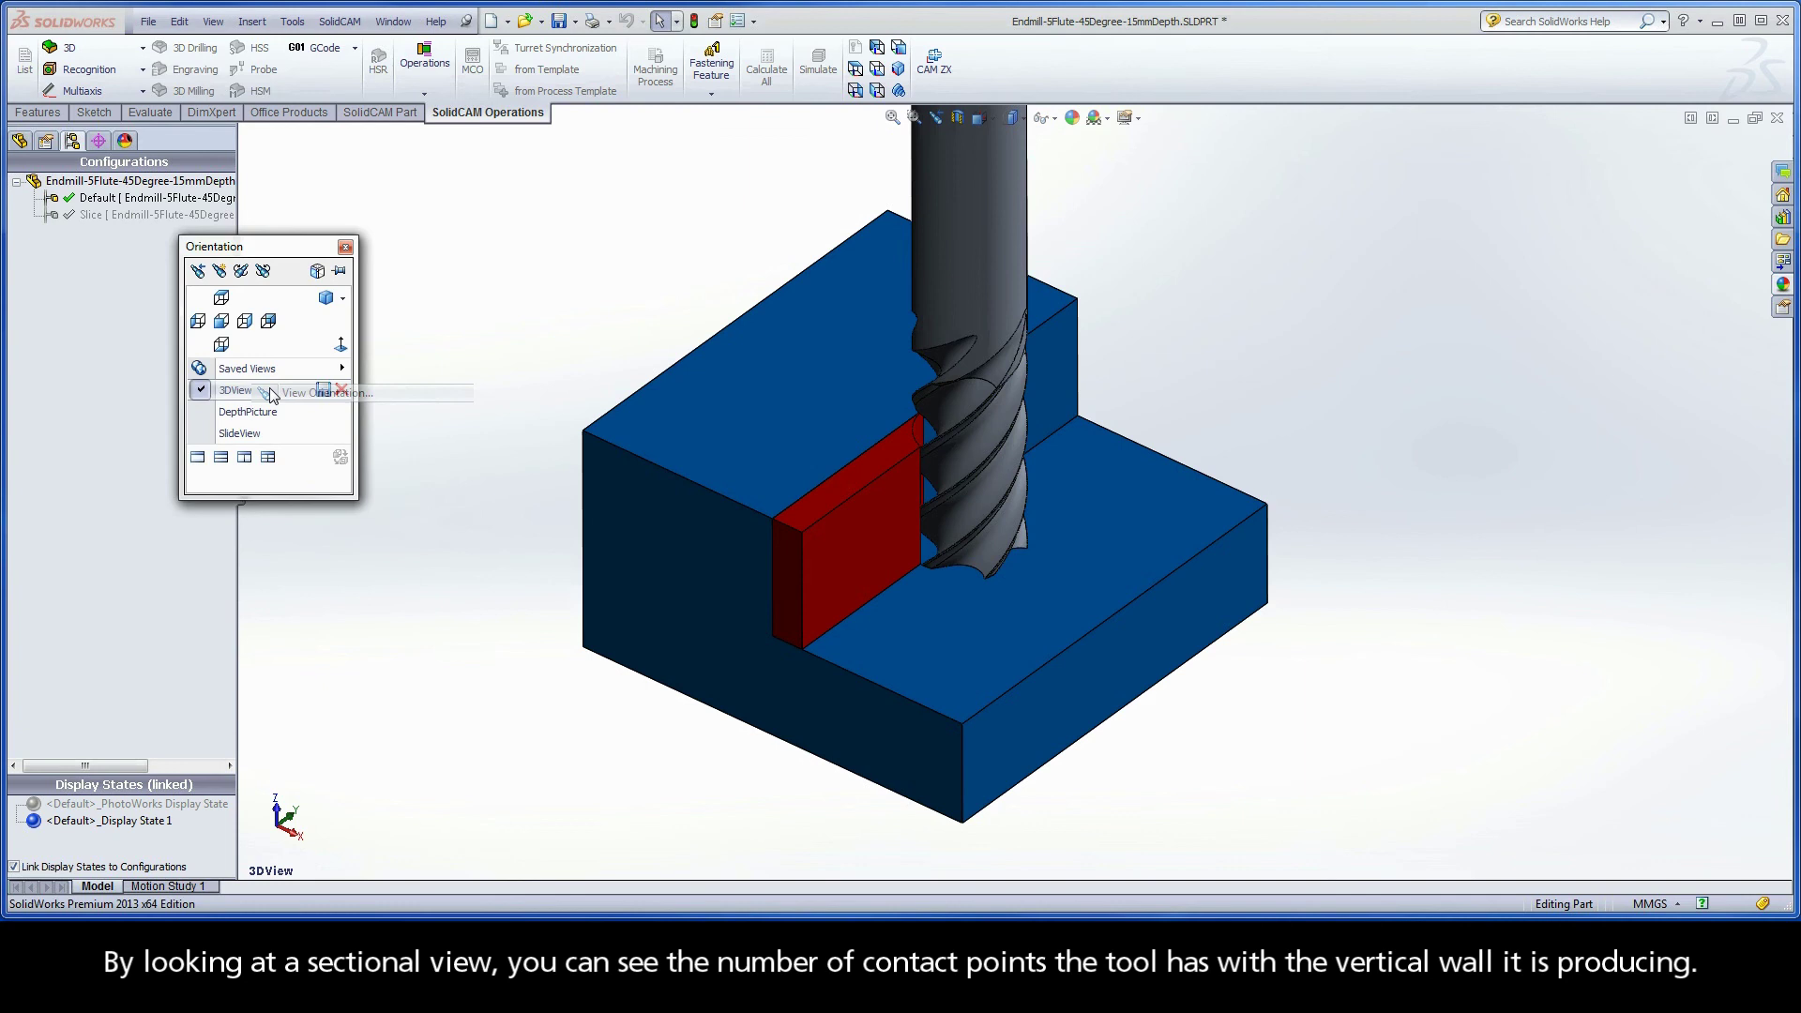
left_click(275, 433)
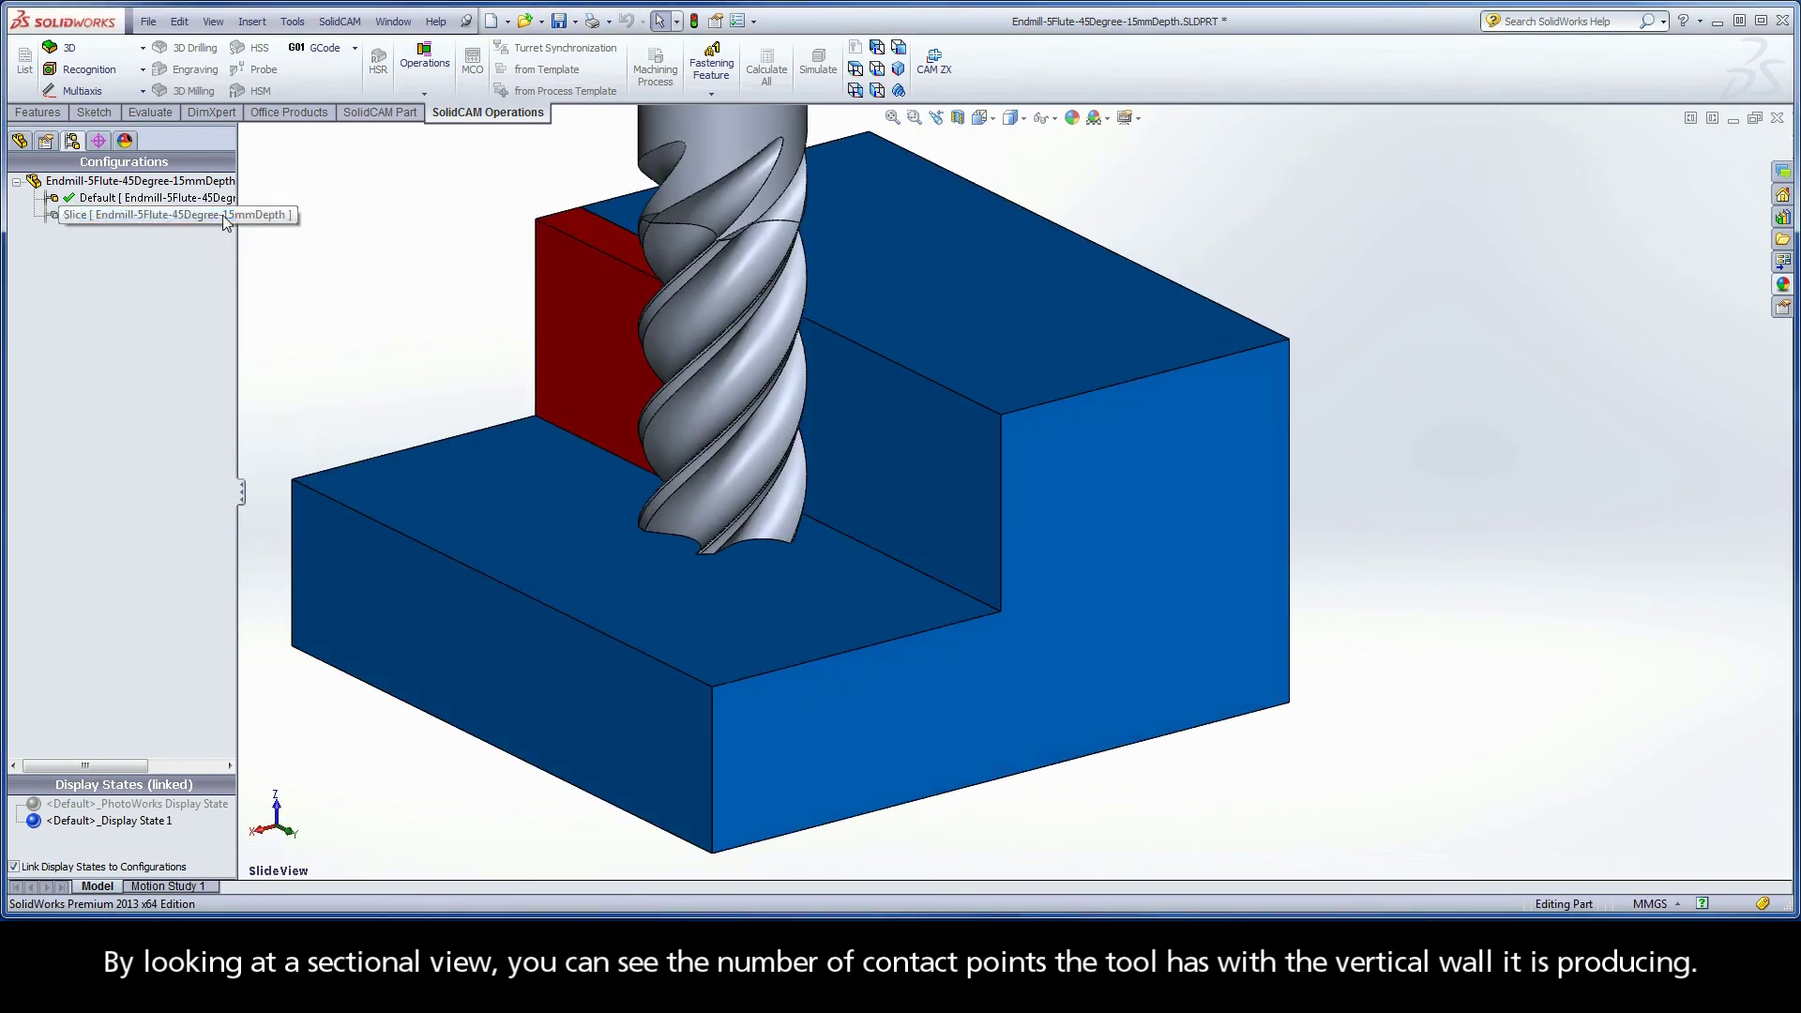
double_click(221, 216)
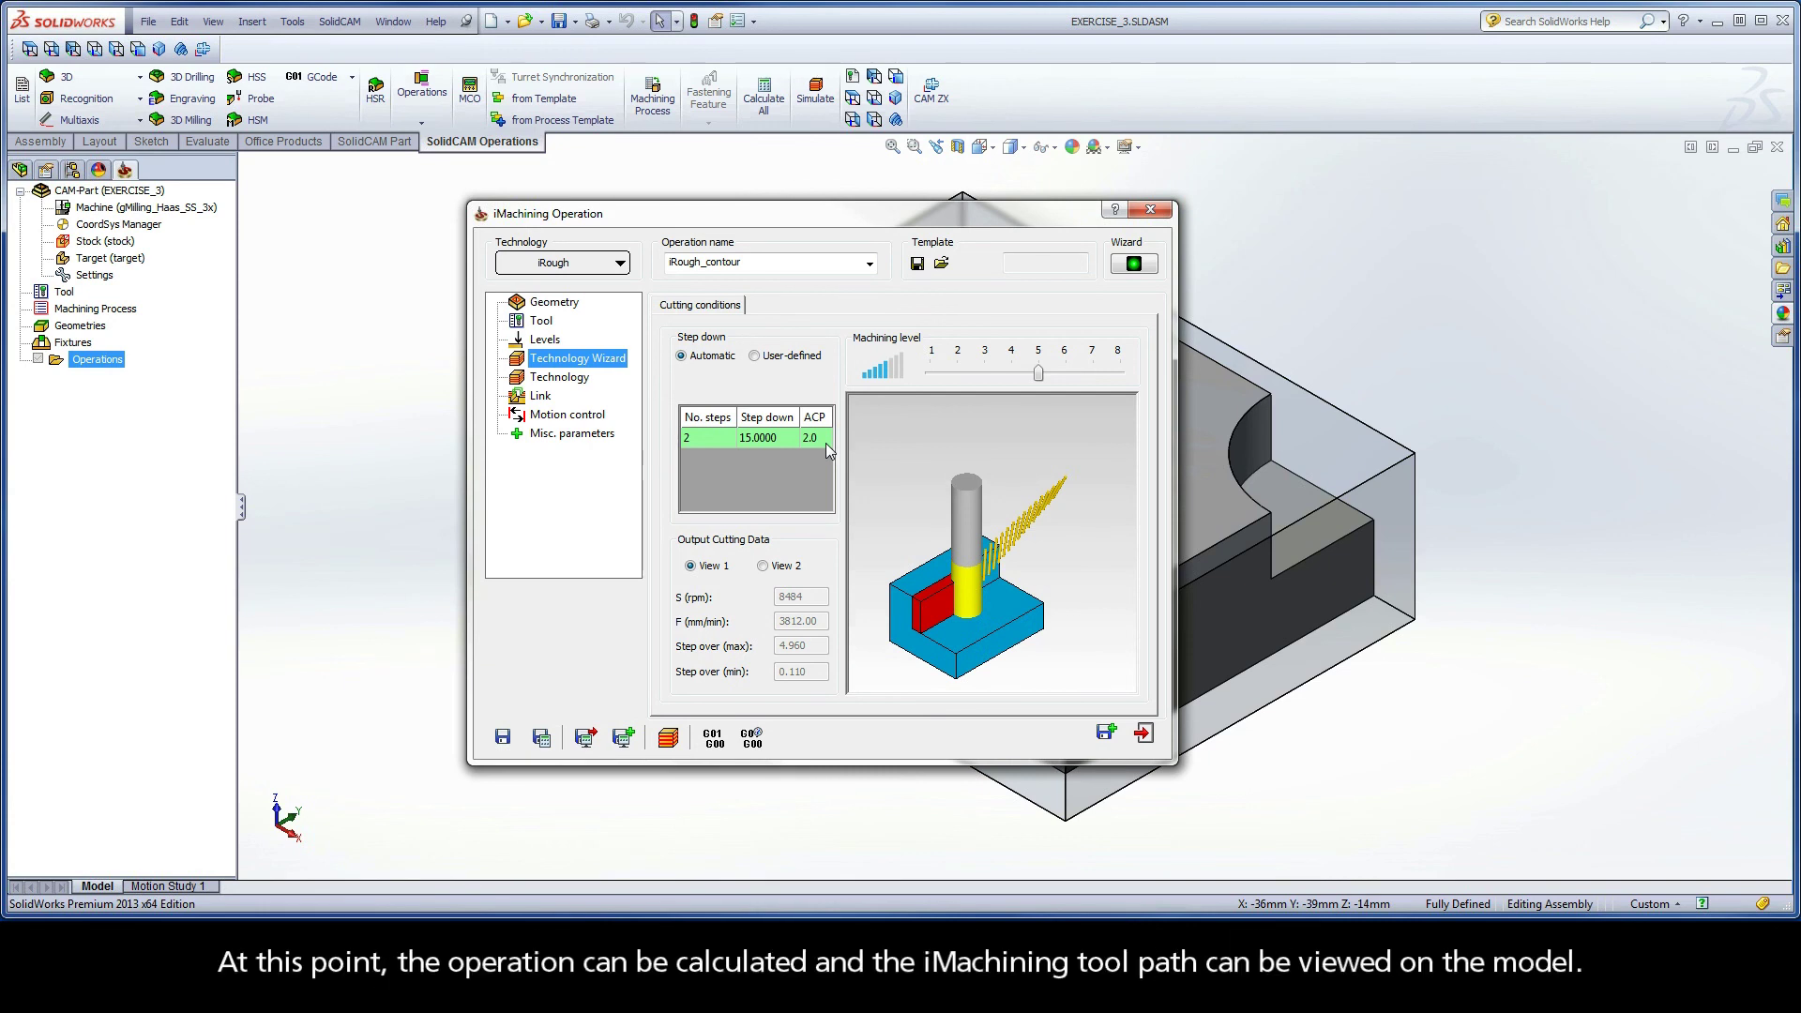
- Rename the operation to 'iRough_OutsideContour', then save and calculate it
double_click(713, 265)
left_click(714, 265)
type("Outside")
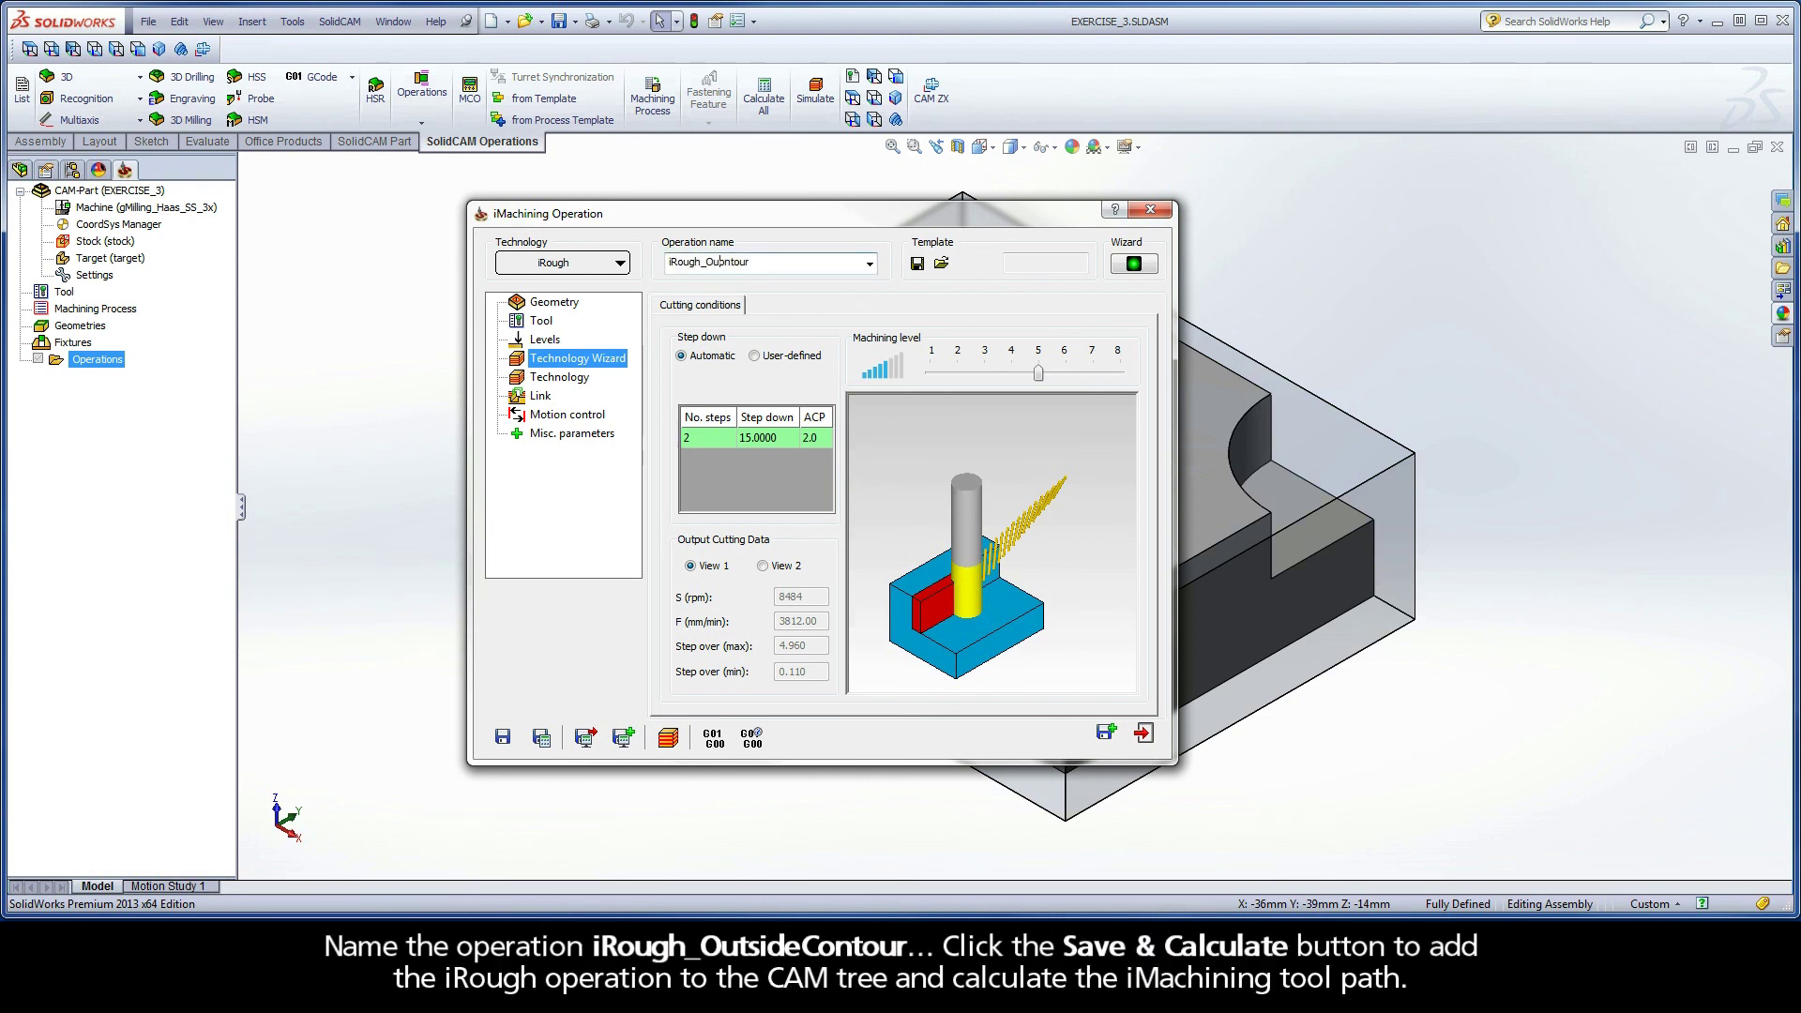
key("Delete")
type("Co")
left_click(541, 740)
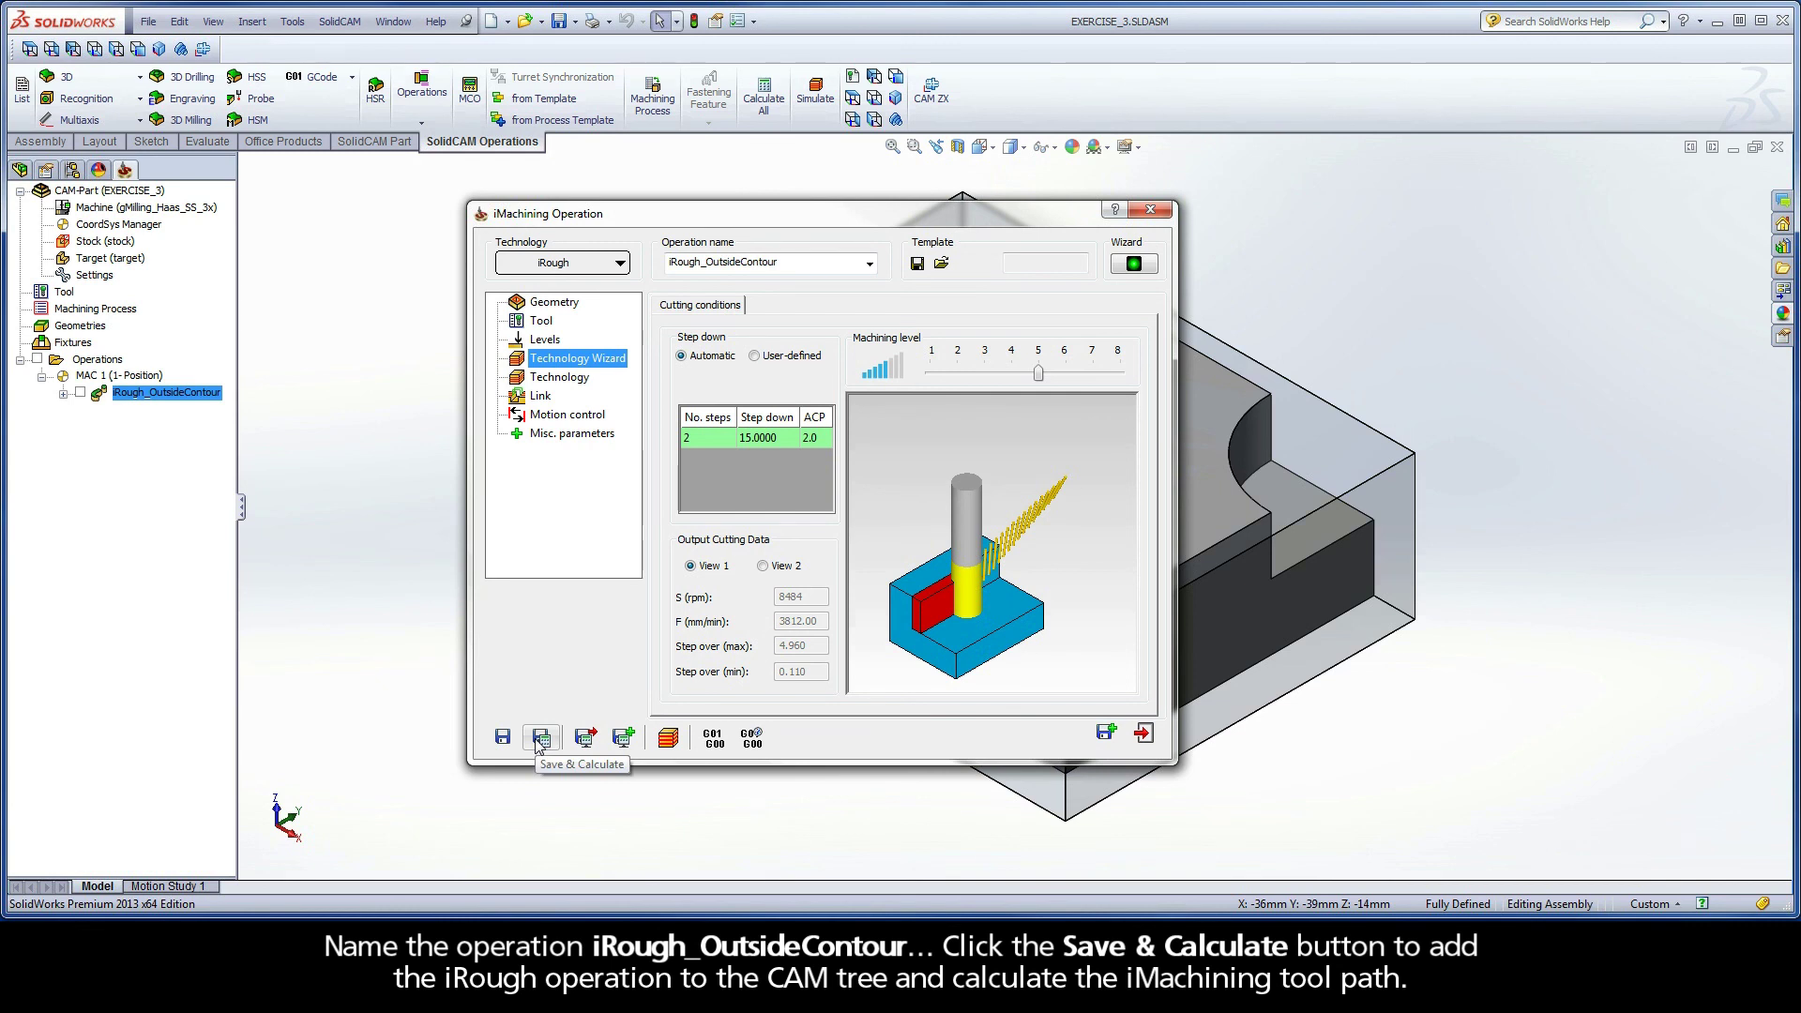
left_click(668, 740)
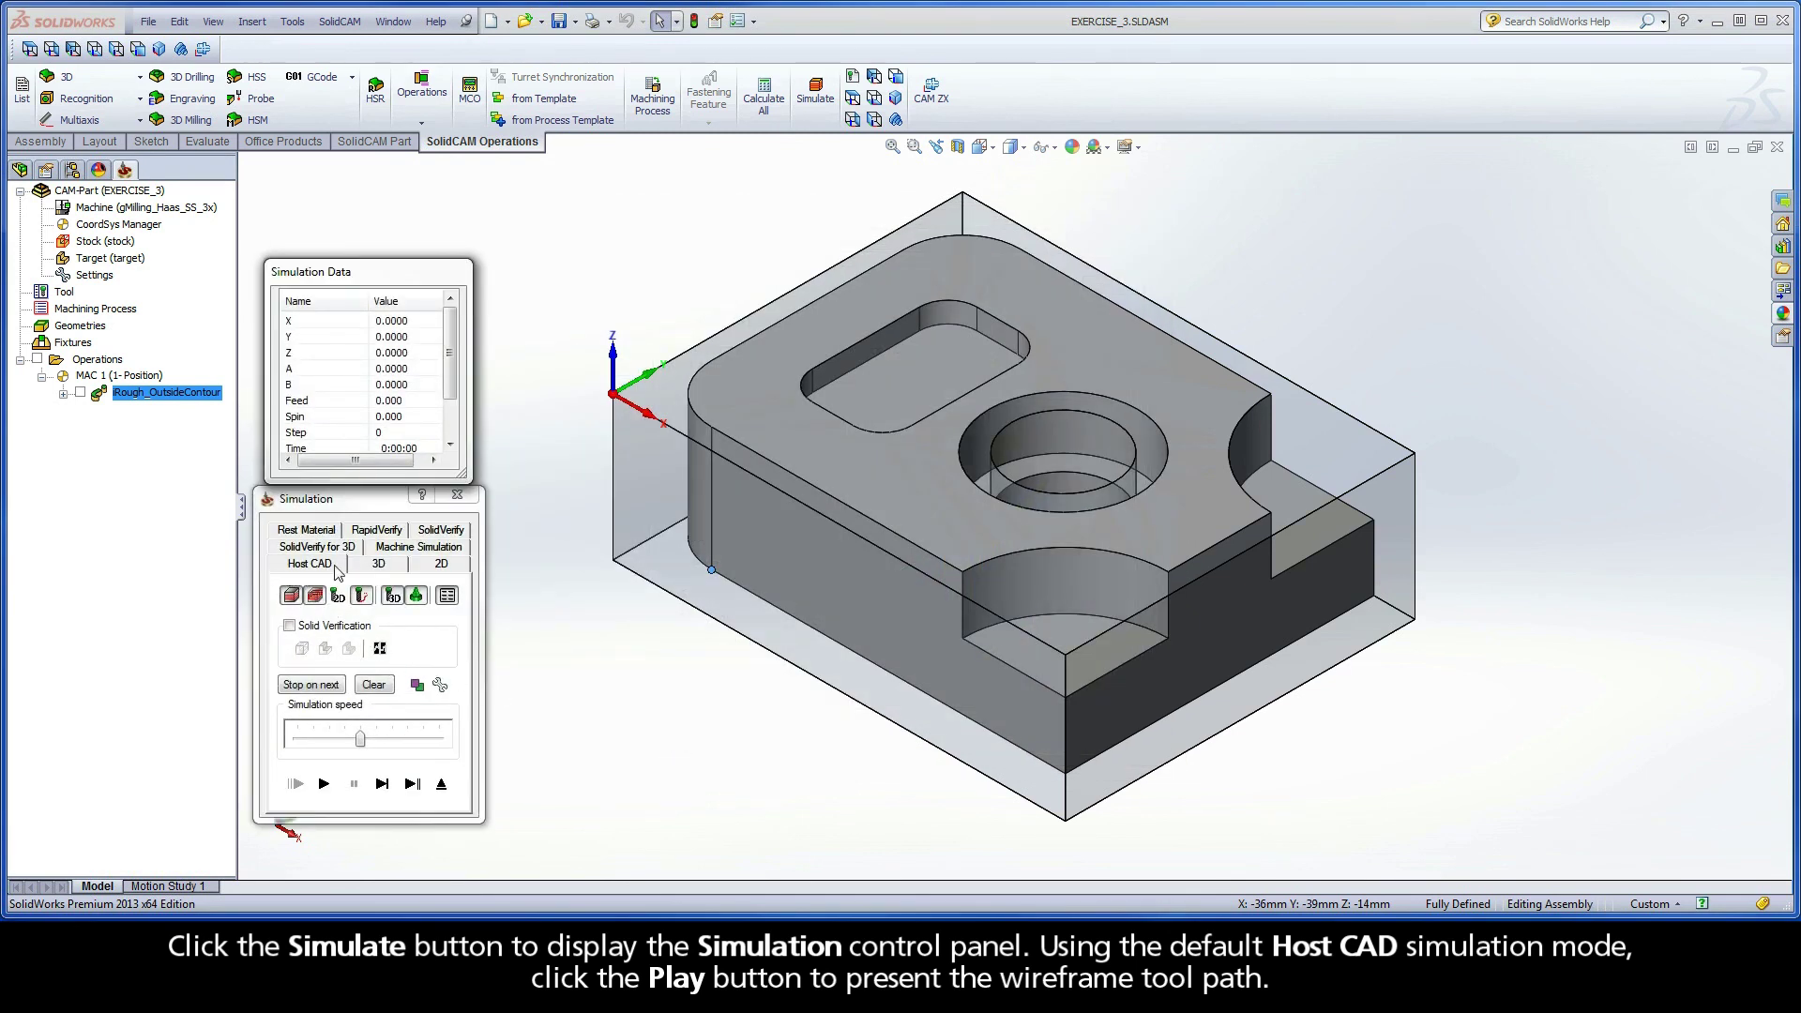
left_click(324, 783)
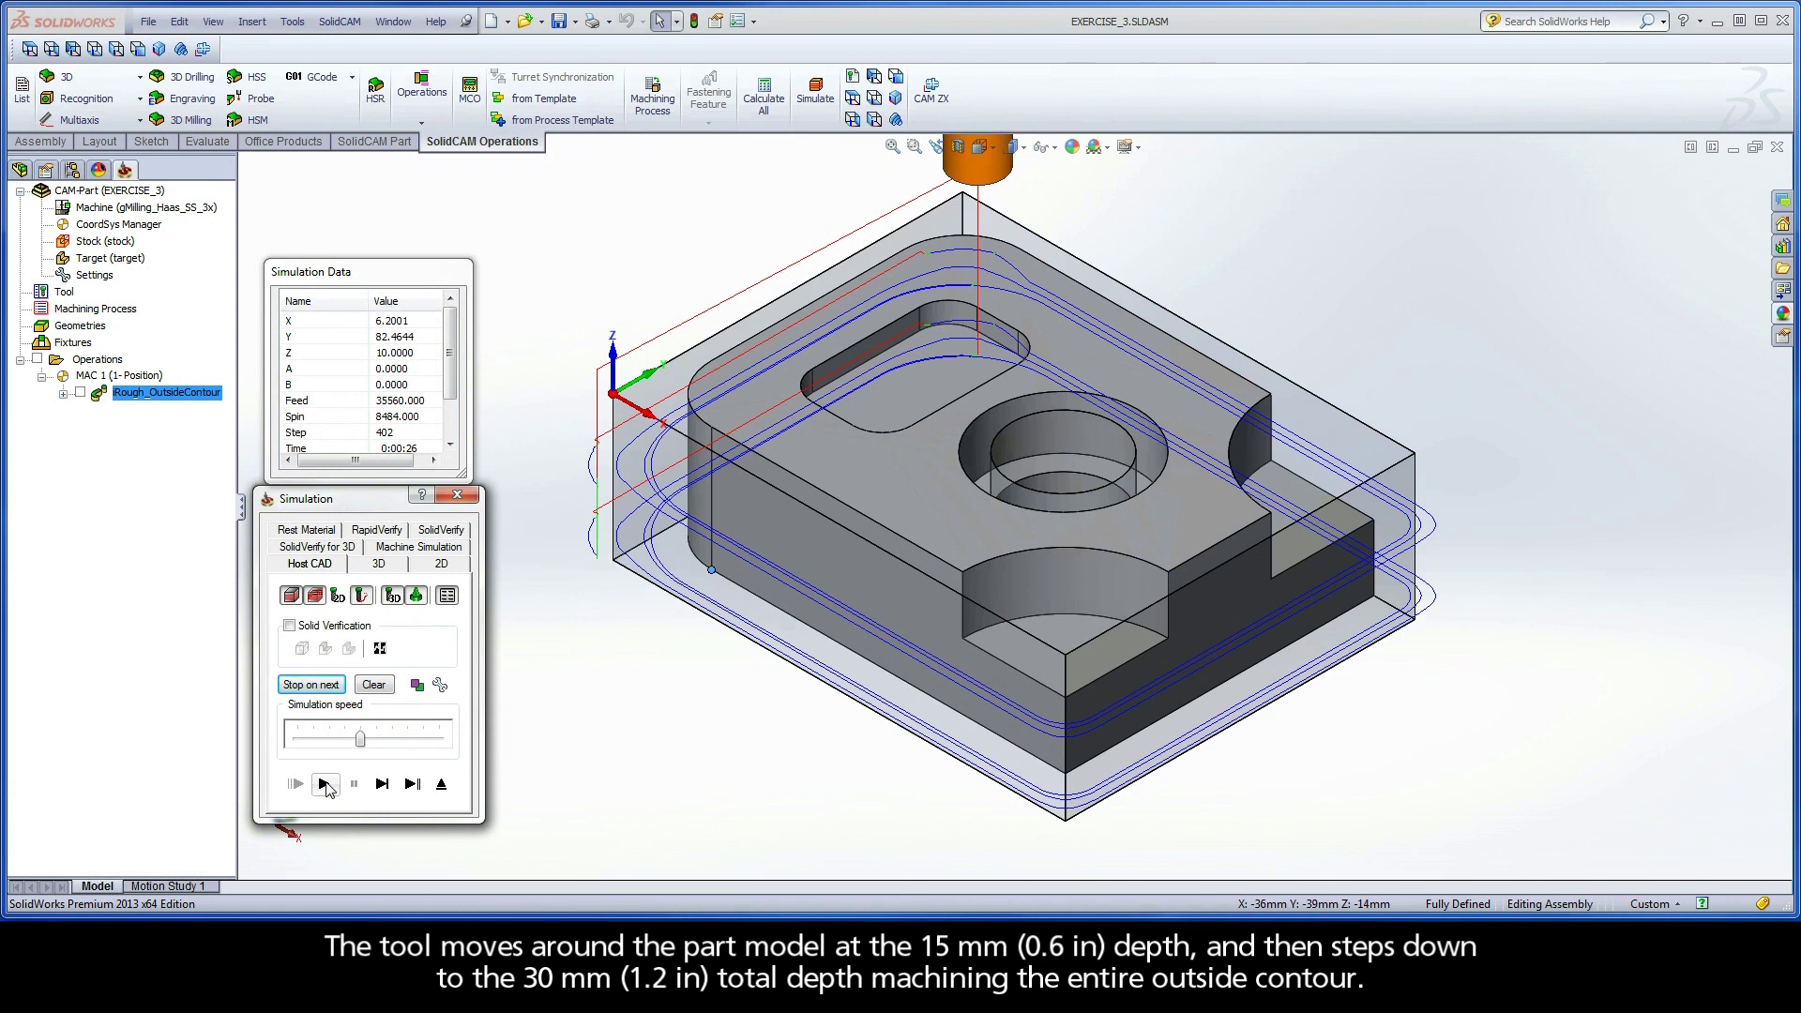
left_click(441, 784)
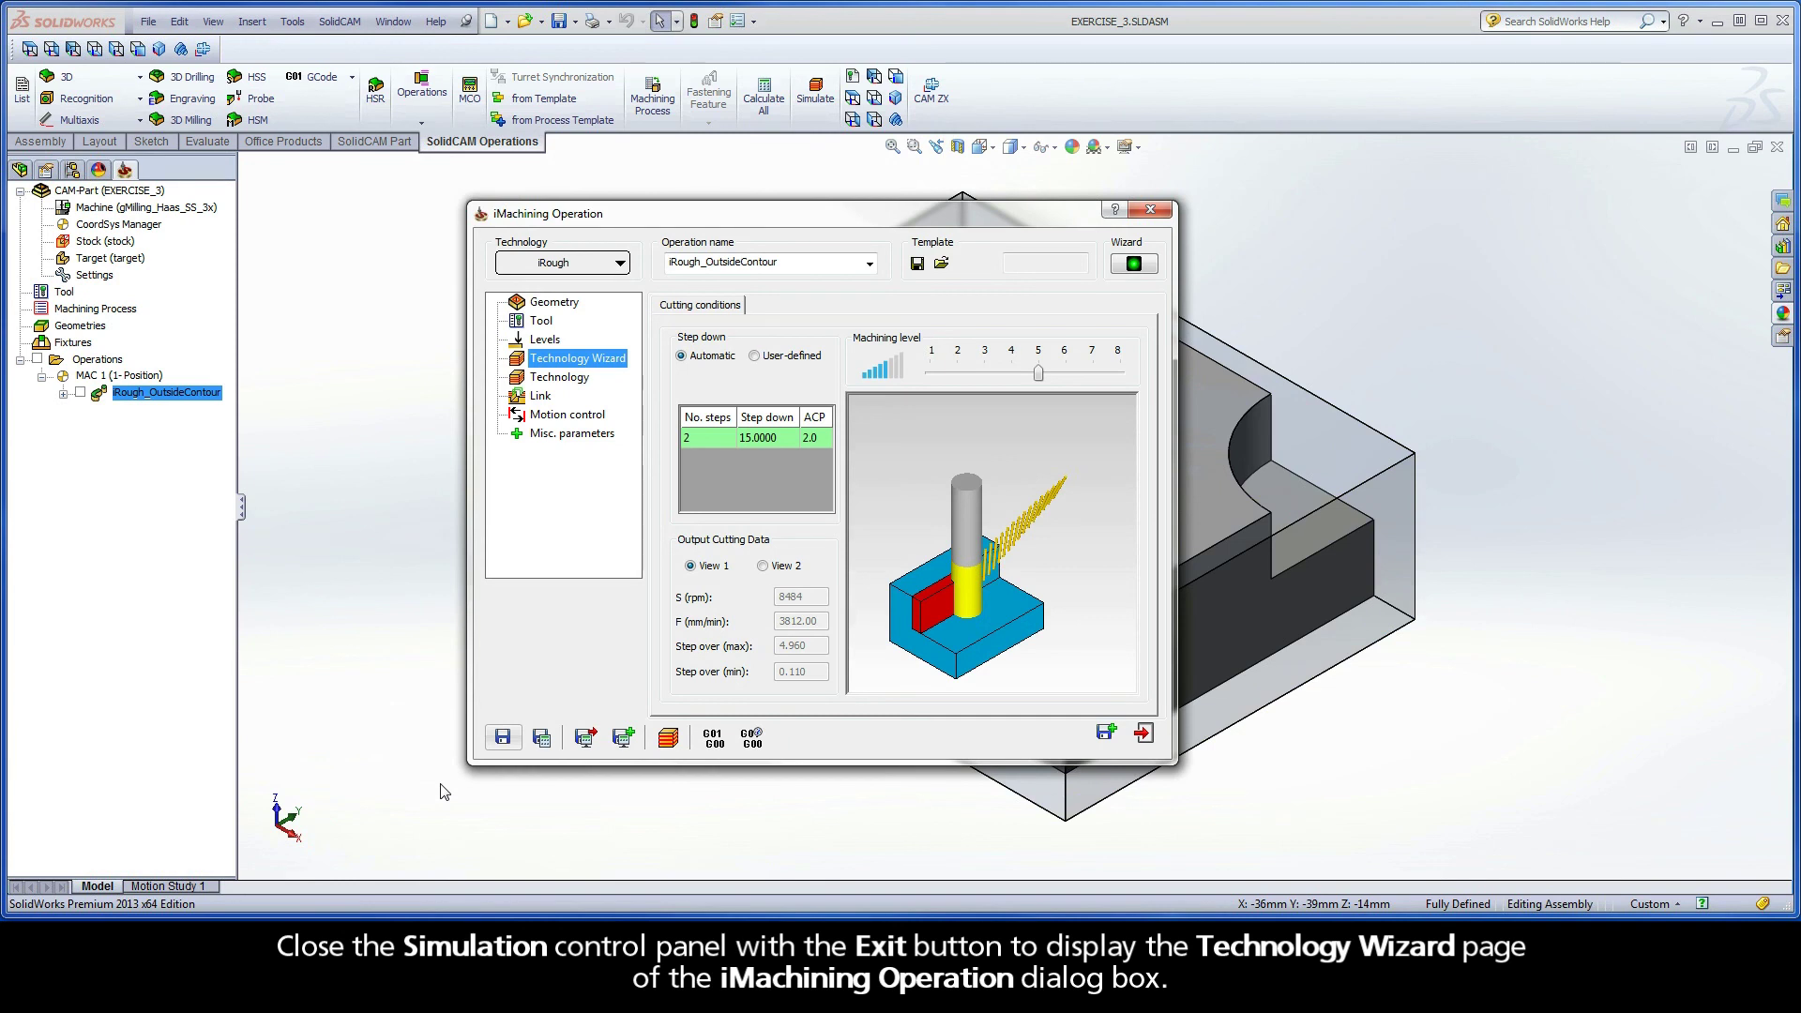